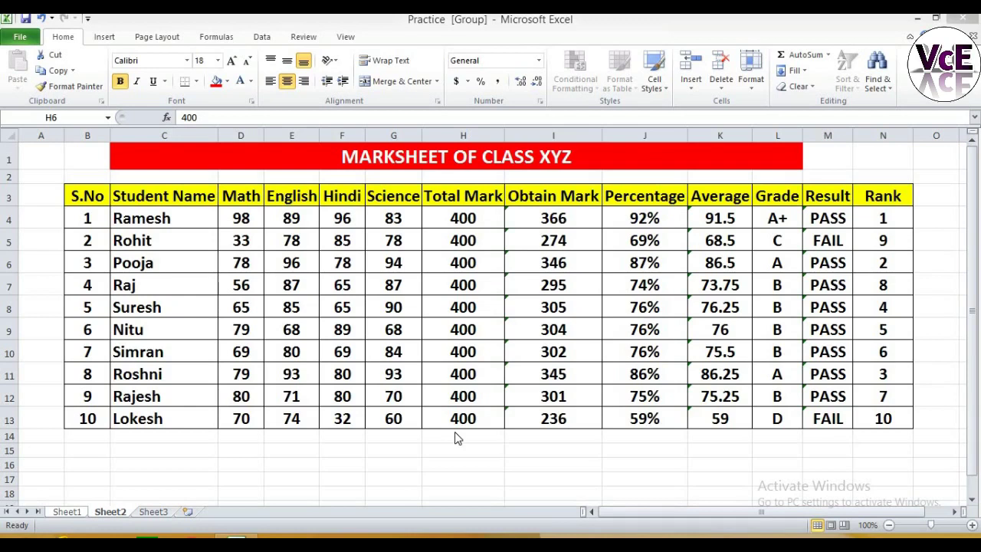
Review the Obtain Mark, Percentage, Average and Result column headings.
{"action": "left_click", "coordinate": [557, 196]}
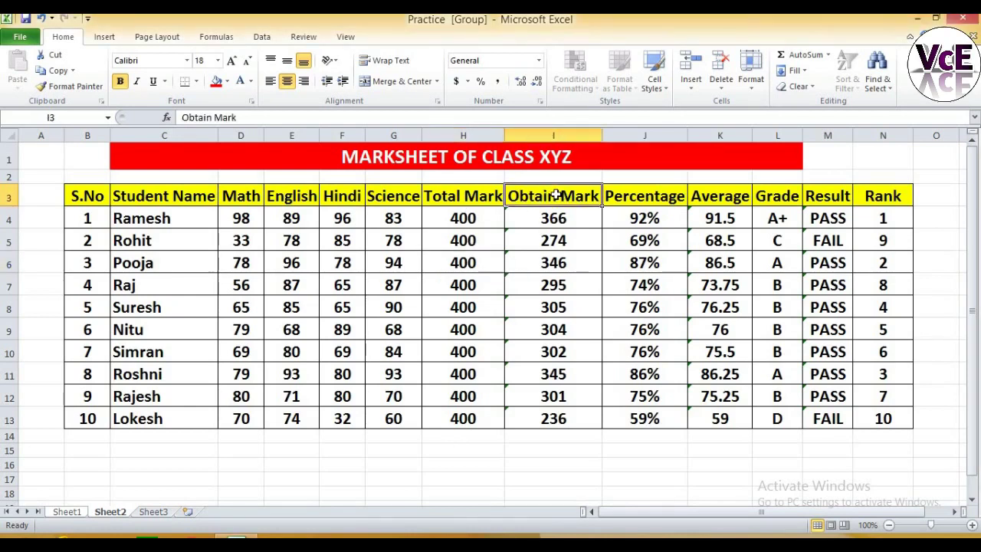
{"action": "key", "text": "Right"}
{"action": "key", "text": "Right"}
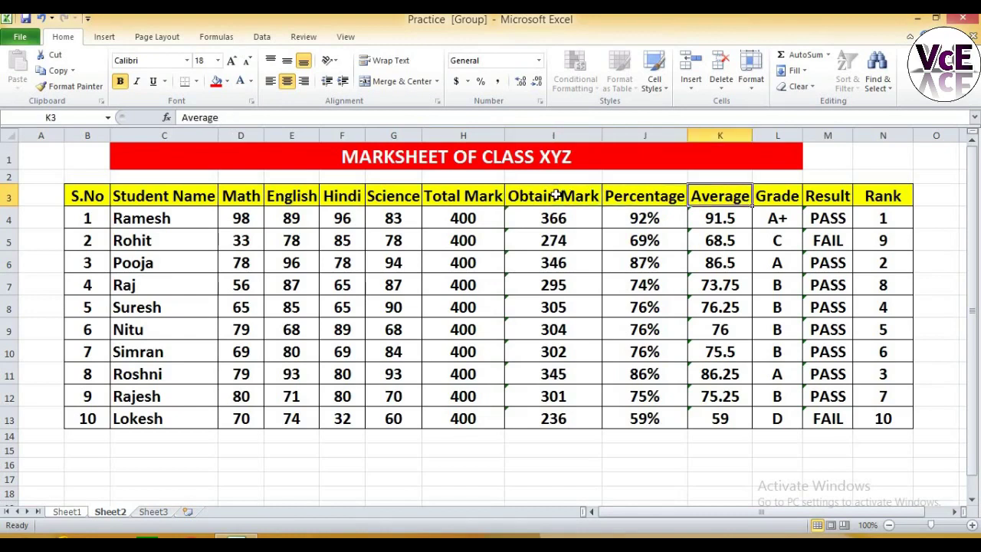
{"action": "key", "text": "Right"}
{"action": "key", "text": "Right"}
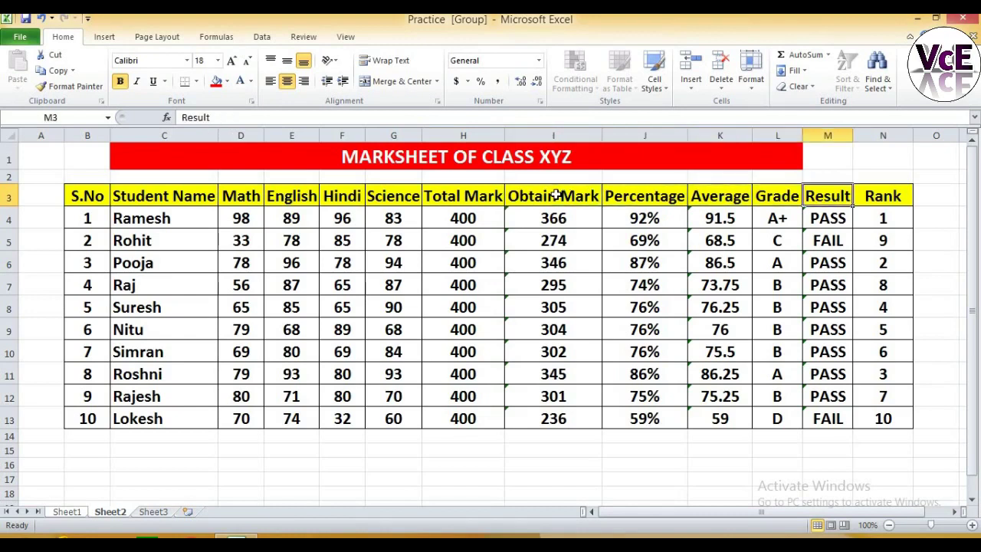
{"action": "key", "text": "Right"}
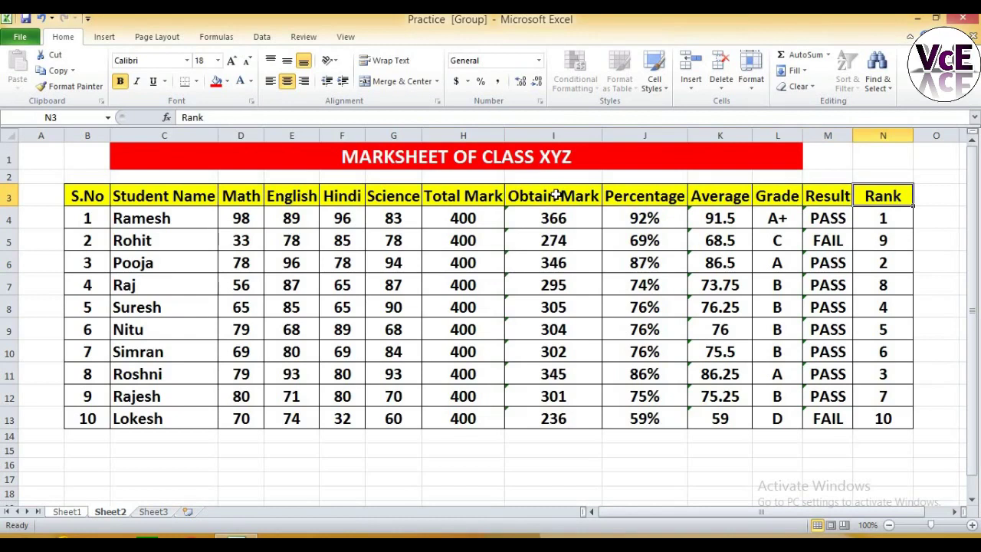
{"action": "key", "text": "Left"}
{"action": "key", "text": "Left"}
{"action": "key", "text": "Left"}
{"action": "key", "text": "Left"}
{"action": "key", "text": "Left"}
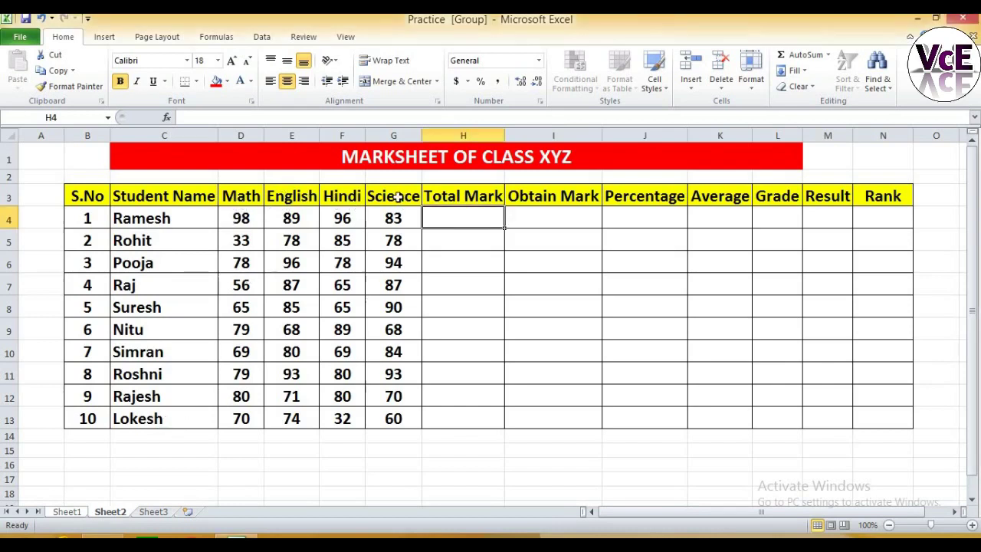
Enter a Total Mark of 400 for the first two students in H4 and H5.
{"action": "left_click", "coordinate": [445, 196]}
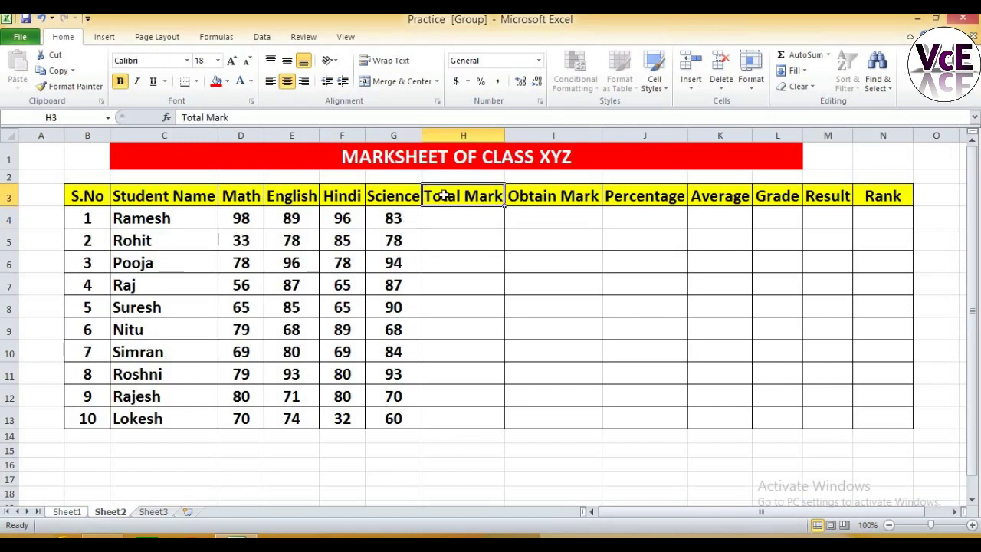
{"action": "key", "text": "Down"}
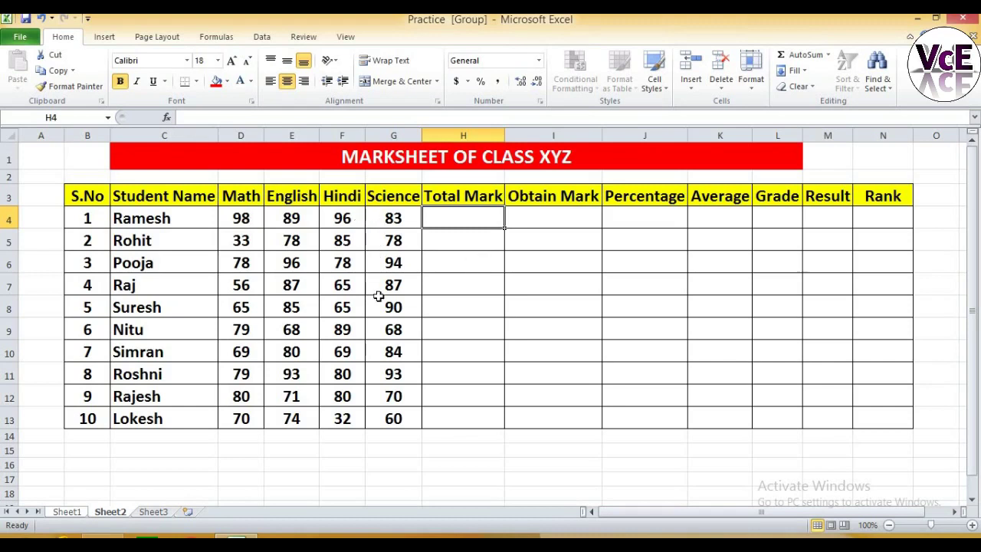
{"action": "type", "text": "400"}
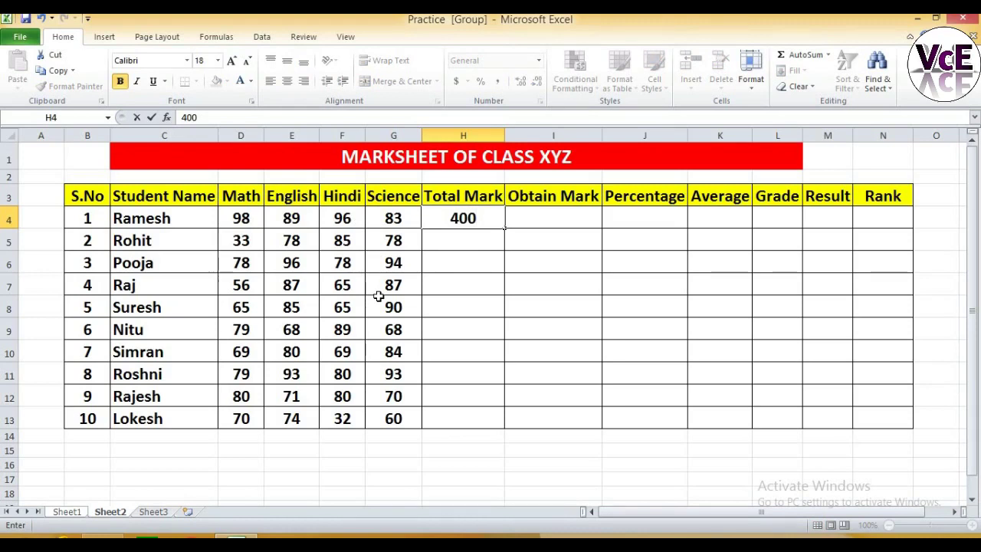
{"action": "key", "text": "Return"}
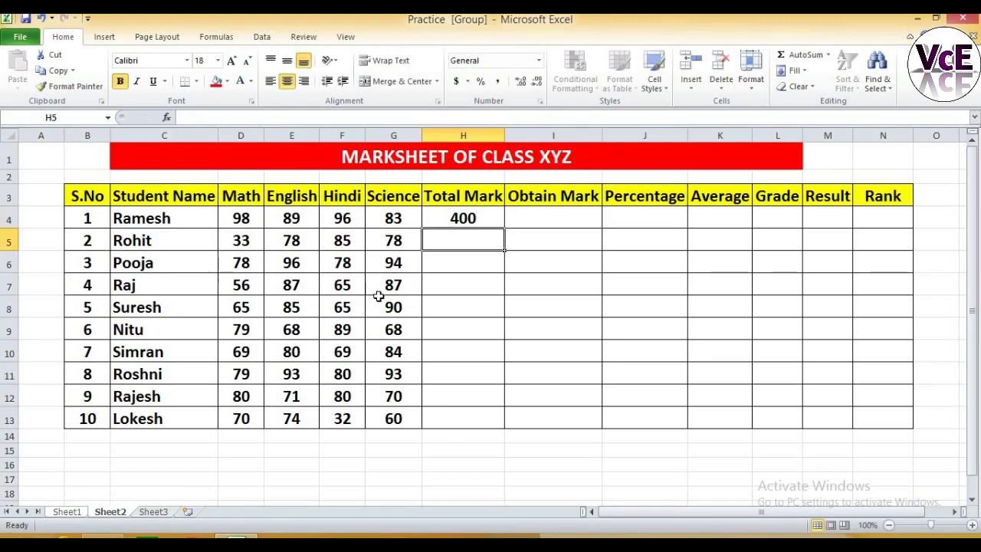
{"action": "key", "text": "Up"}
{"action": "key", "text": "Down"}
{"action": "key", "text": "Down"}
{"action": "key", "text": "Down"}
{"action": "key", "text": "Up"}
{"action": "key", "text": "Up"}
{"action": "type", "text": "400"}
{"action": "key", "text": "Return"}
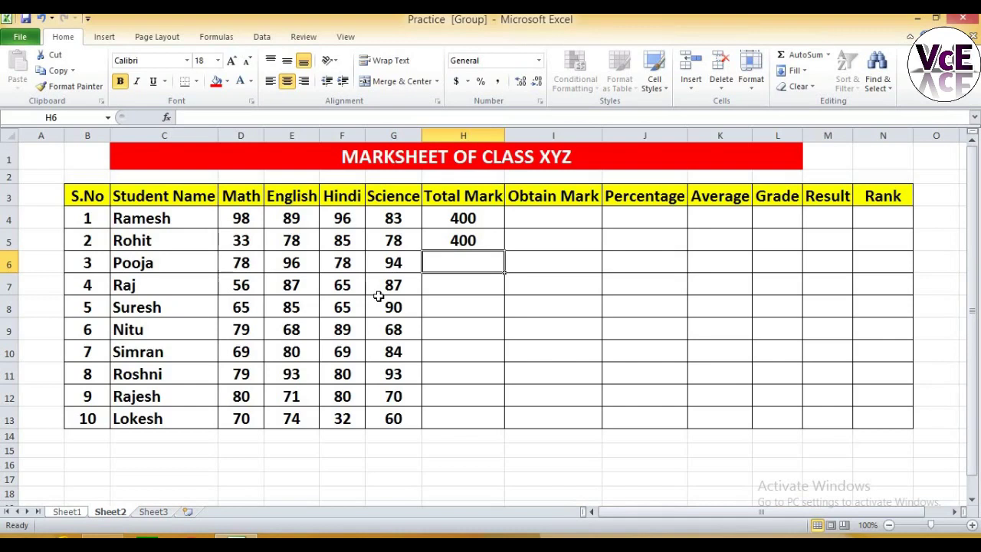
Fill 400 down the Total Mark column from H5 through H13 with Ctrl+D.
{"action": "key", "text": "Up"}
{"action": "key", "text": "Up"}
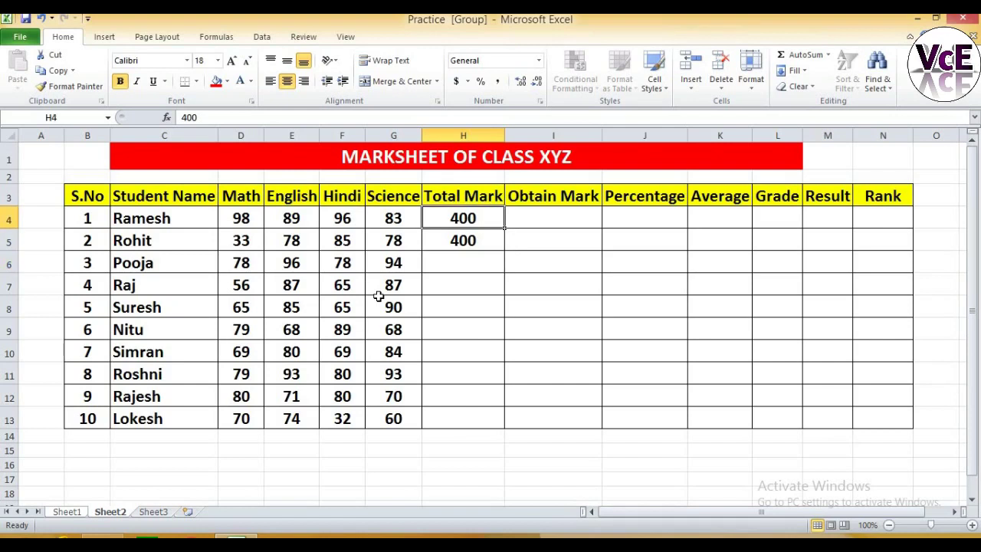
{"action": "key", "text": "Left"}
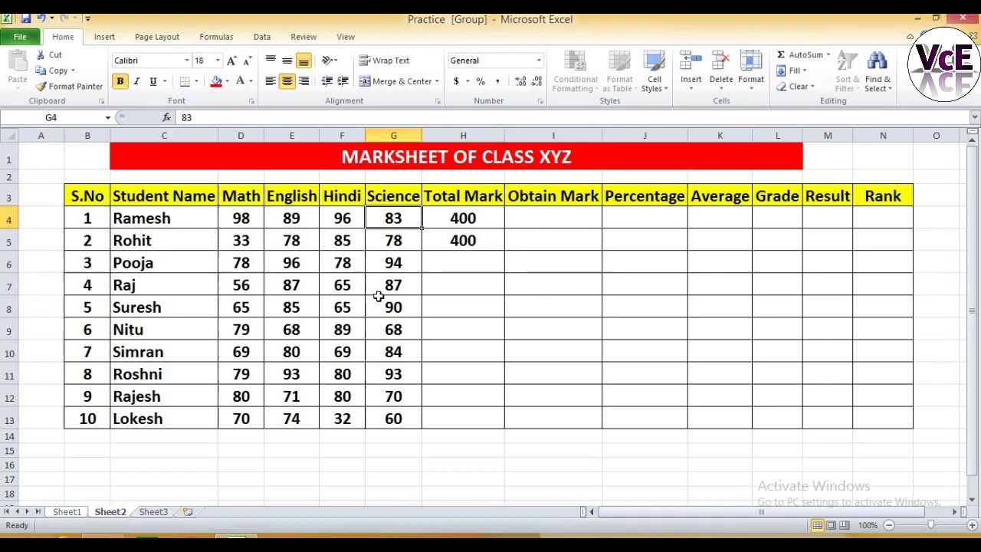
{"action": "key", "text": "ctrl+Down"}
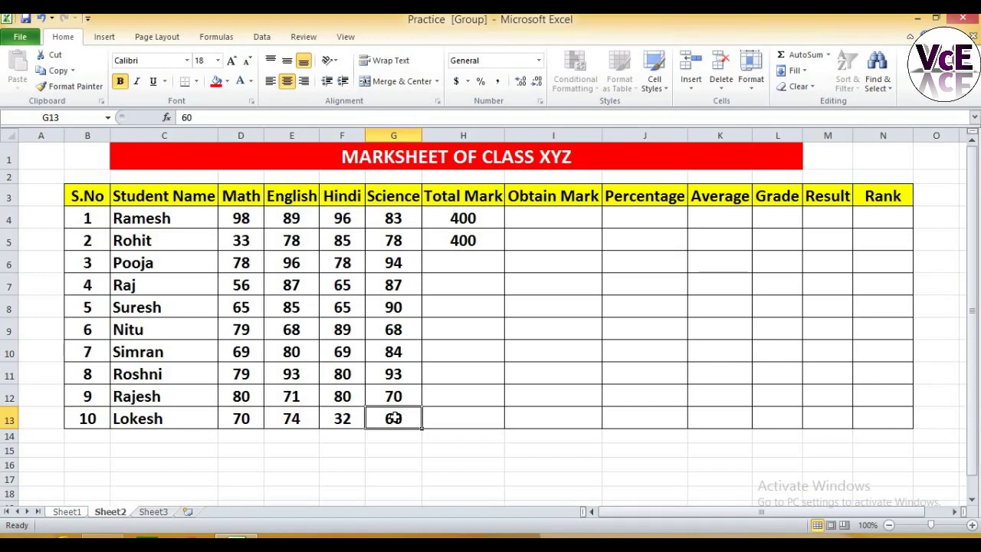
{"action": "key", "text": "Right"}
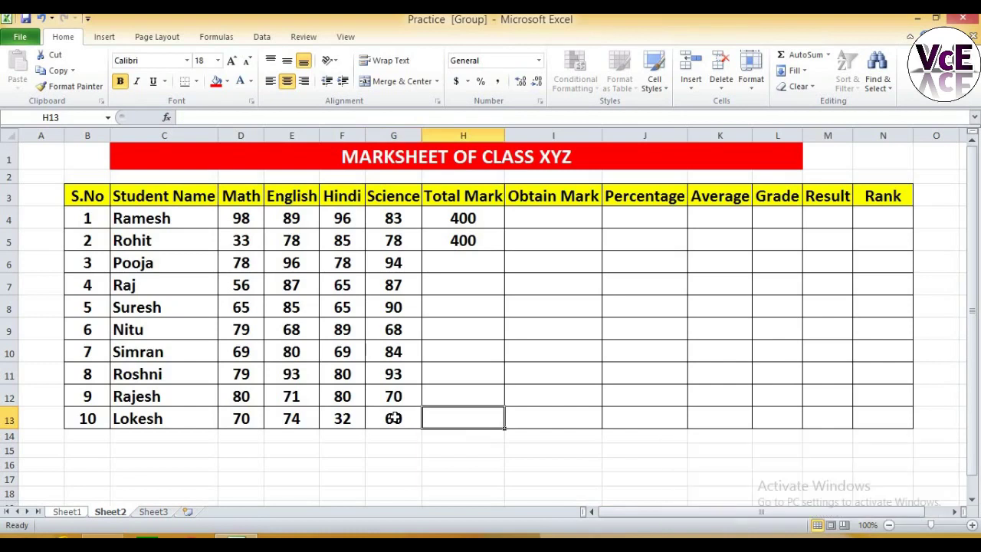
{"action": "key", "text": "ctrl+shift+Up"}
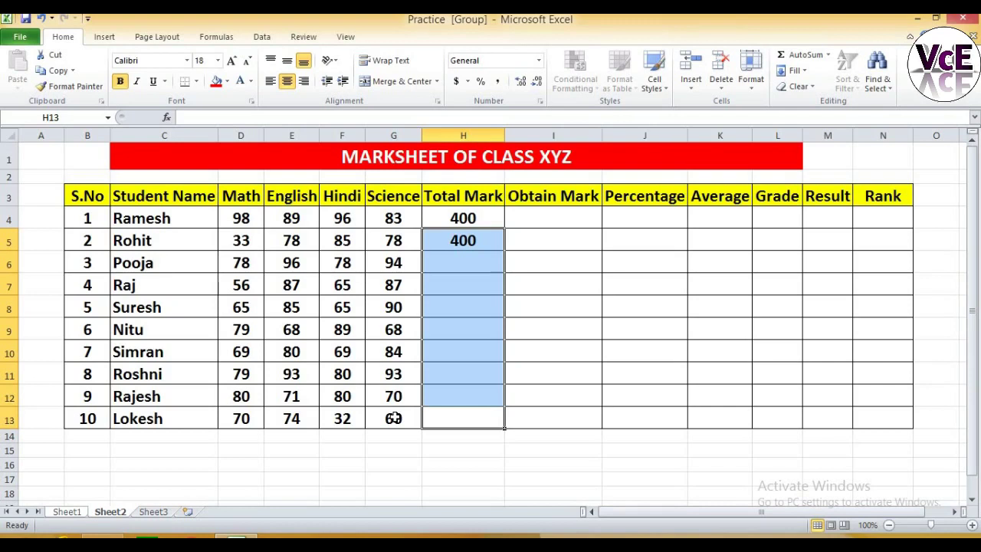
{"action": "key", "text": "ctrl+d"}
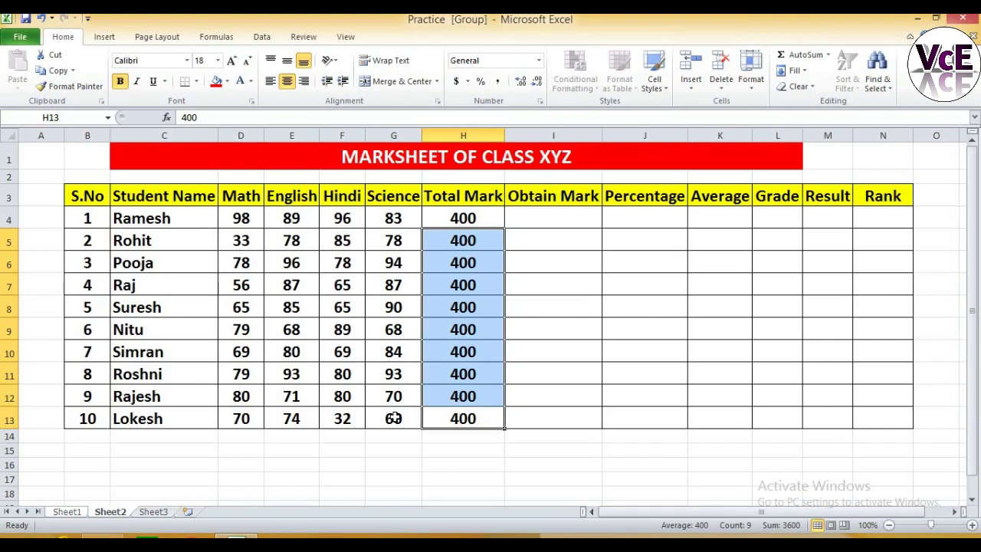
{"action": "key", "text": "Up"}
{"action": "key", "text": "Right"}
{"action": "key", "text": "Down"}
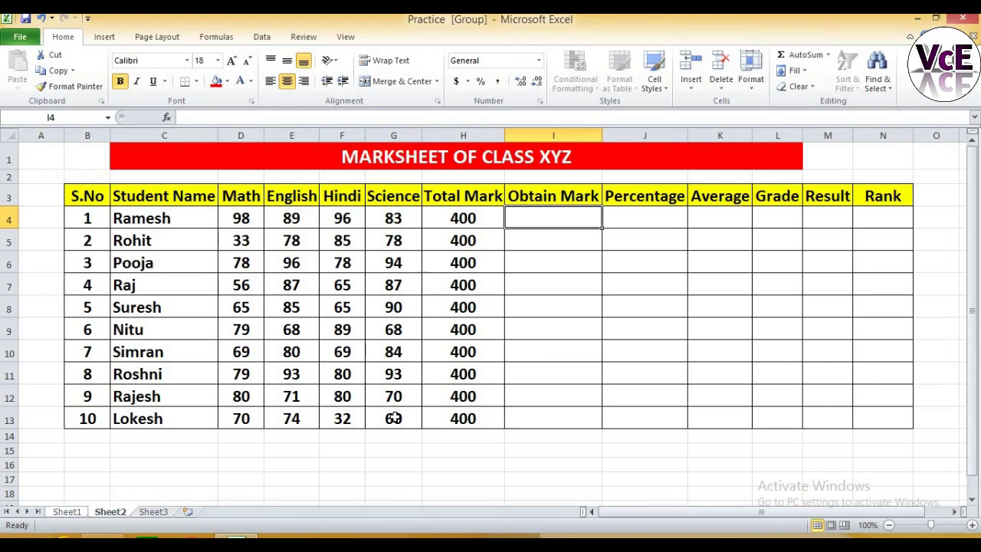
Enter =SUM(D4:G4) in I4 to total the first student's subject marks.
{"action": "type", "text": "="}
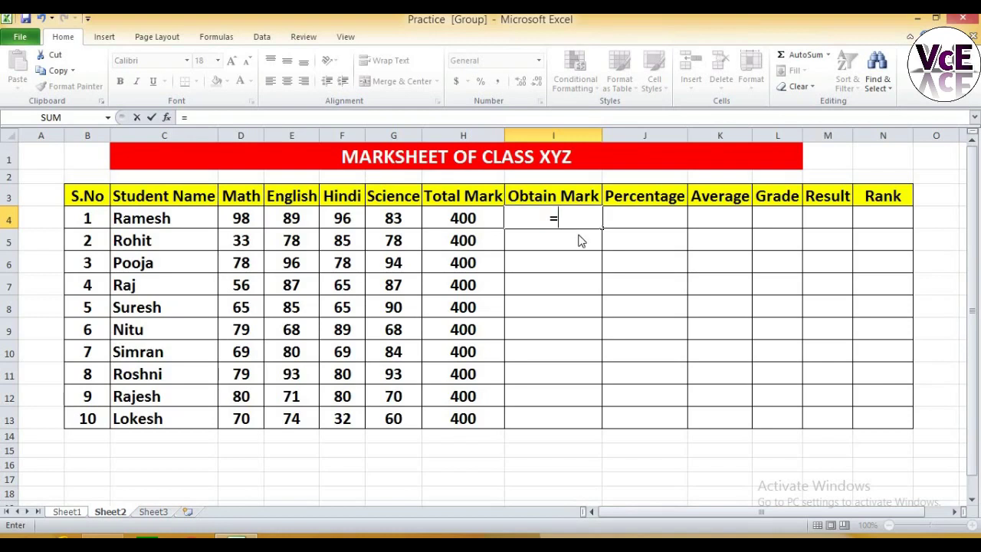
{"action": "type", "text": "SUM"}
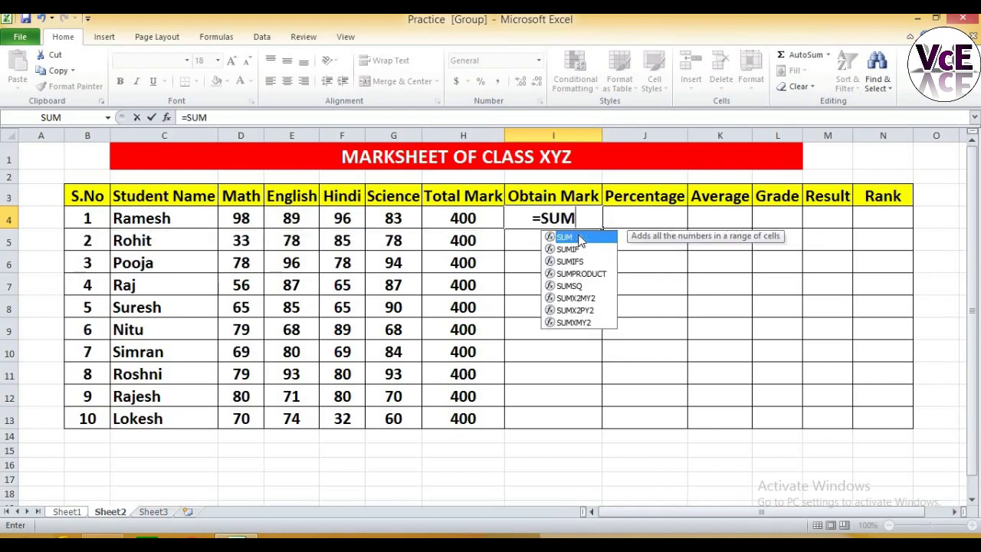
{"action": "double_click", "coordinate": [580, 238]}
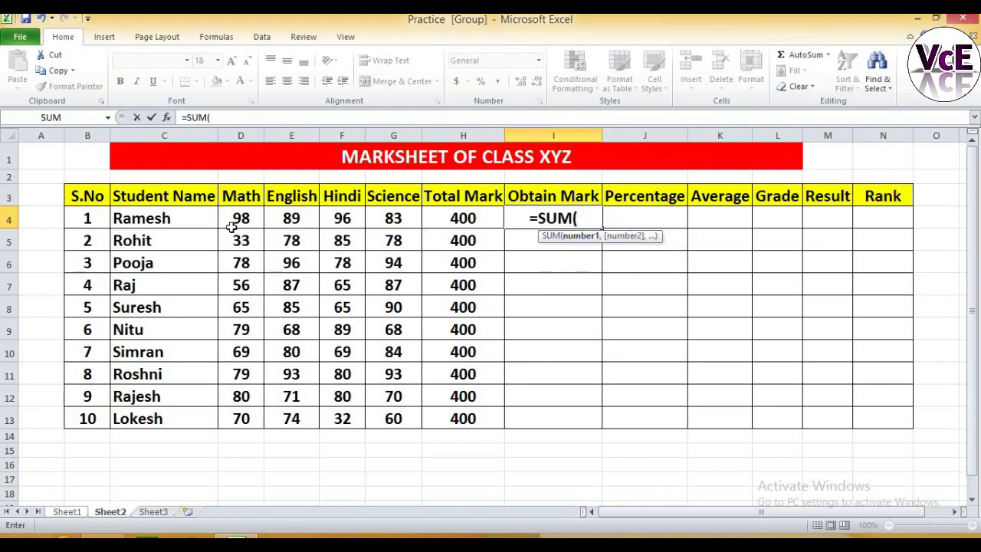
{"action": "left_click_drag", "start_coordinate": [241, 218], "coordinate": [383, 220]}
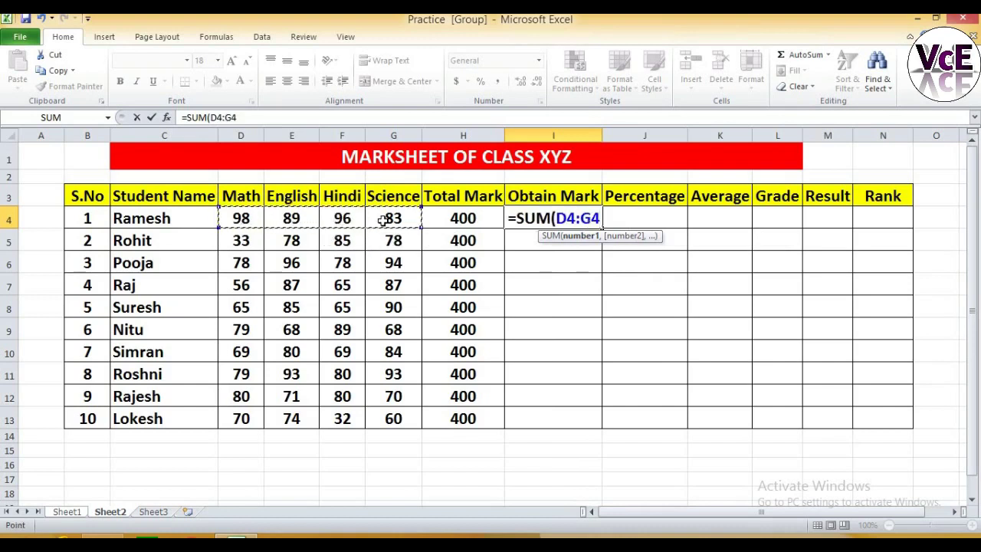
{"action": "type", "text": ")"}
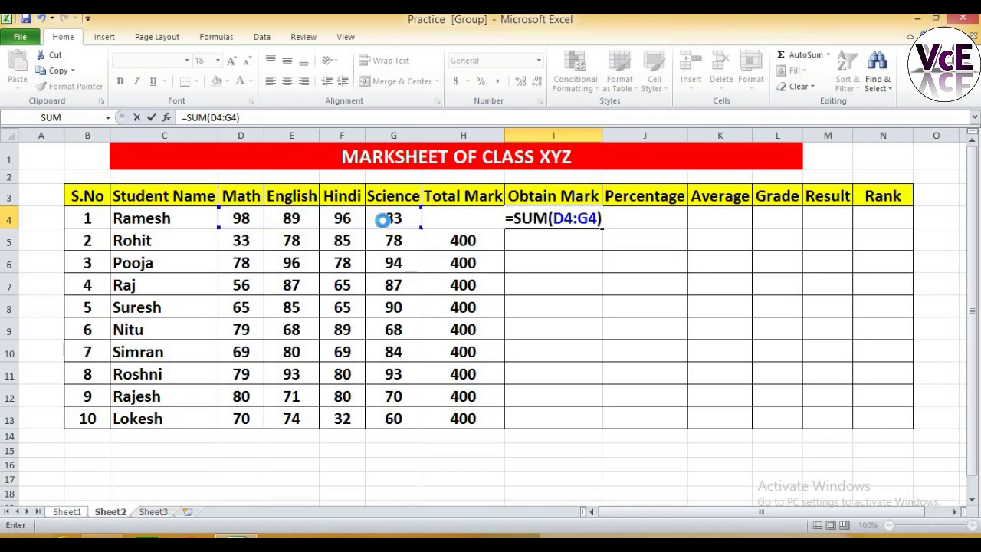
{"action": "key", "text": "Return"}
{"action": "key", "text": "Return"}
Copy the SUM formula down the Obtain Mark column through I13.
{"action": "key", "text": "Up"}
{"action": "key", "text": "Up"}
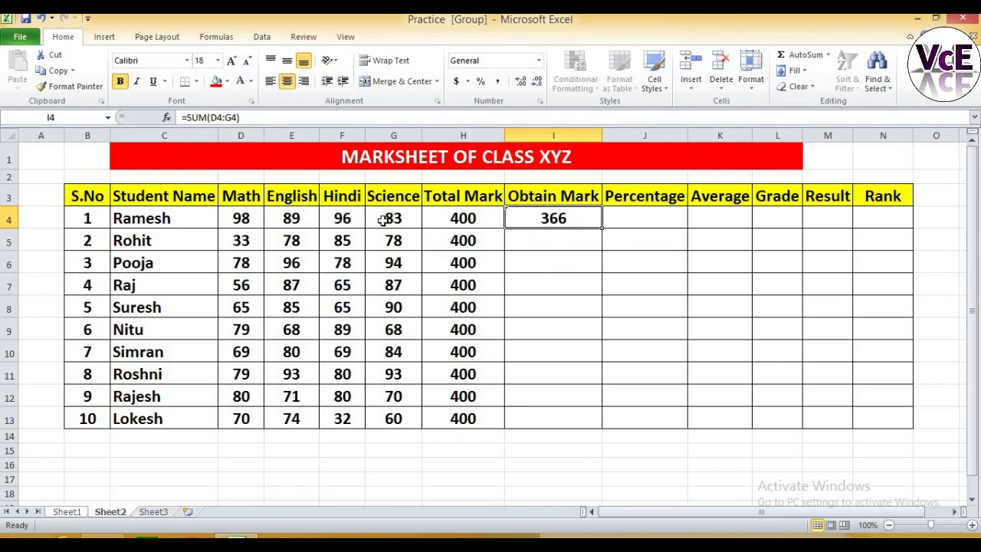
{"action": "key", "text": "Left"}
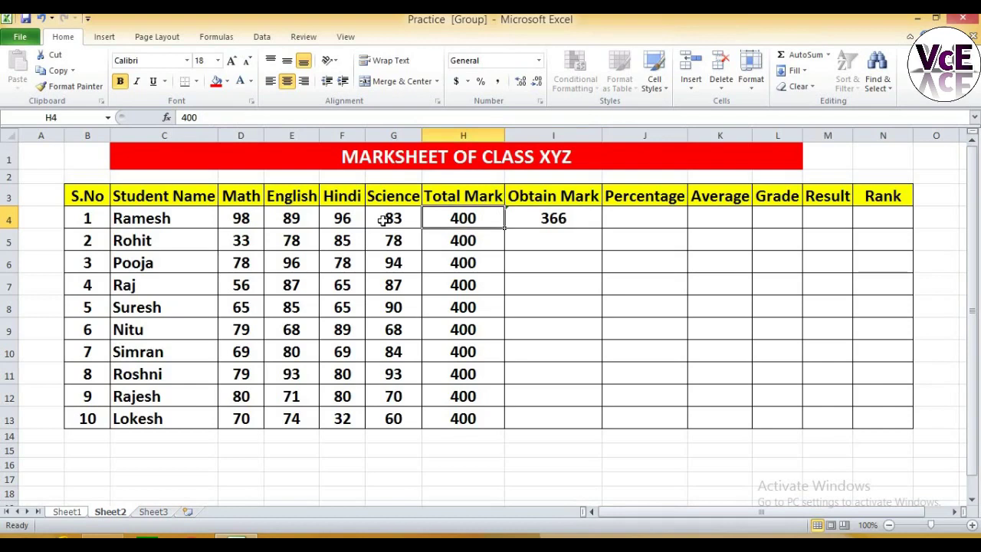
{"action": "key", "text": "ctrl+Down"}
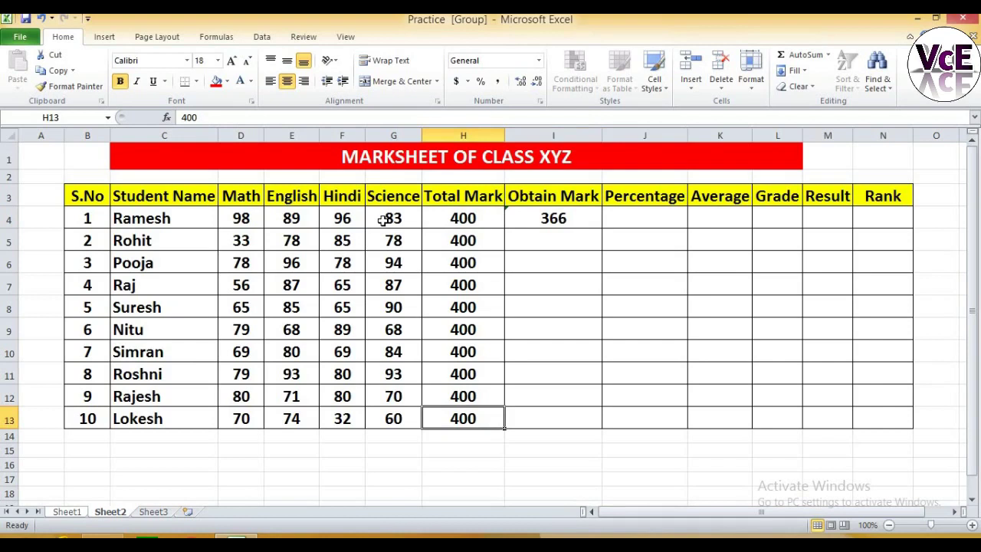
{"action": "key", "text": "Right"}
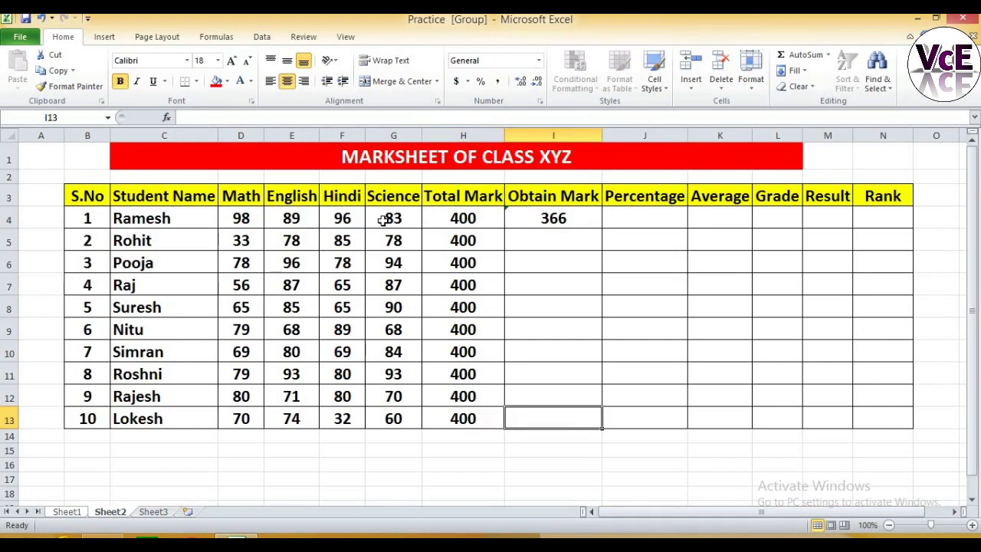
{"action": "key", "text": "ctrl+shift+Up"}
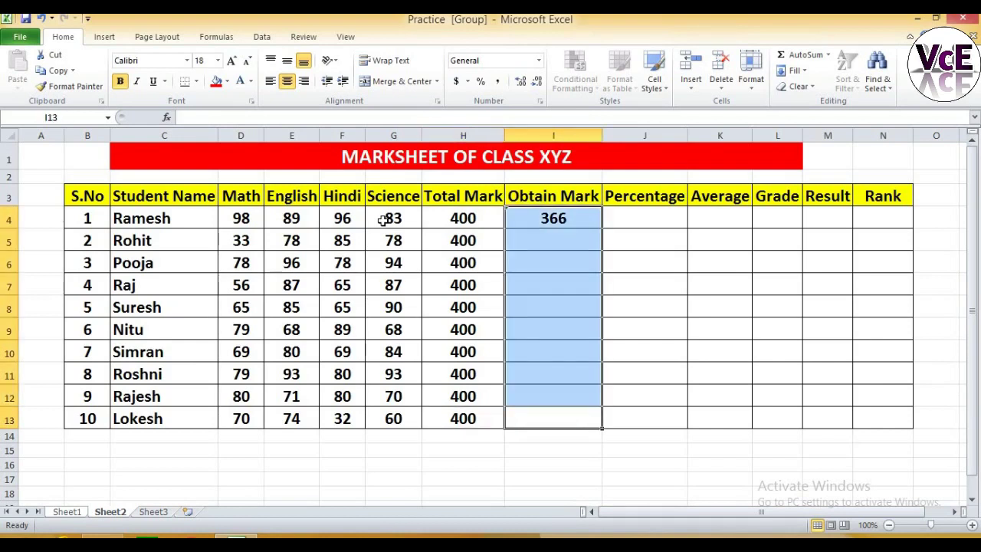
{"action": "key", "text": "ctrl+d"}
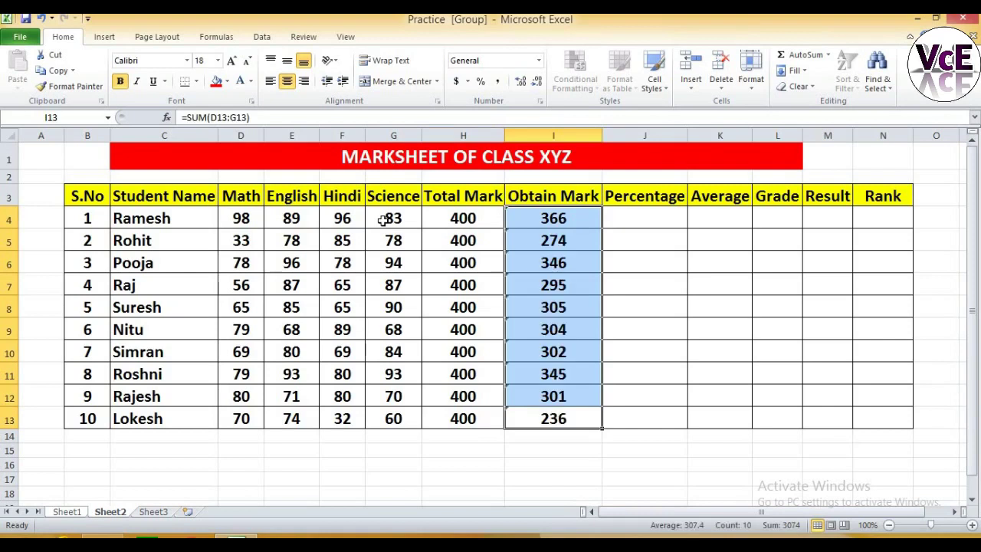
{"action": "key", "text": "ctrl+Up"}
{"action": "key", "text": "Right"}
{"action": "key", "text": "Down"}
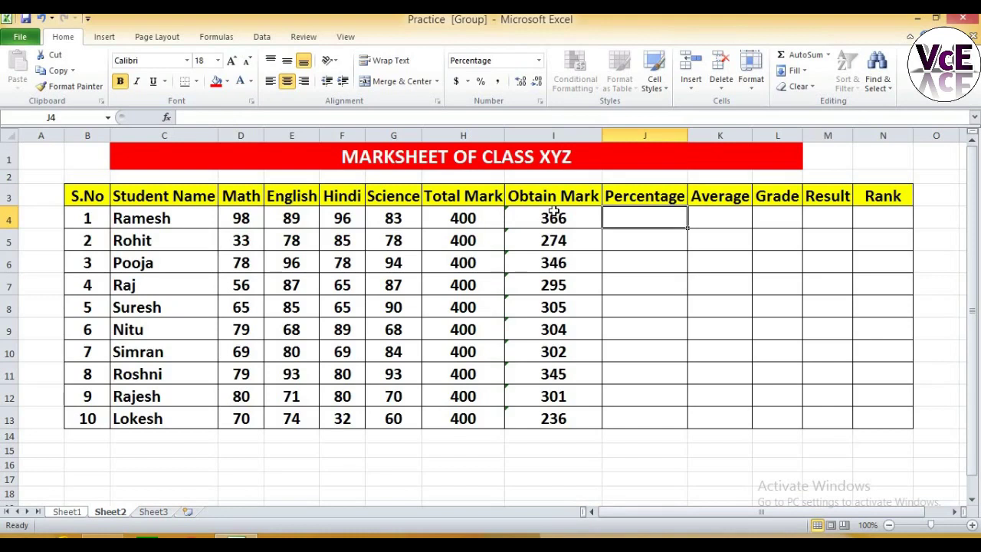
Enter =I4/H4 in J4 for the first student's percentage.
{"action": "type", "text": "="}
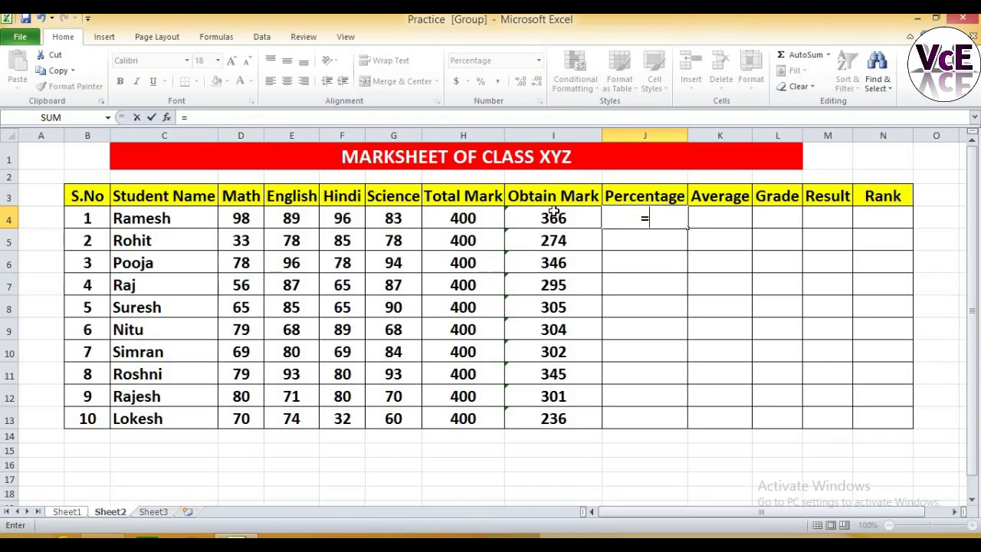
{"action": "left_click", "coordinate": [553, 213]}
{"action": "type", "text": "/"}
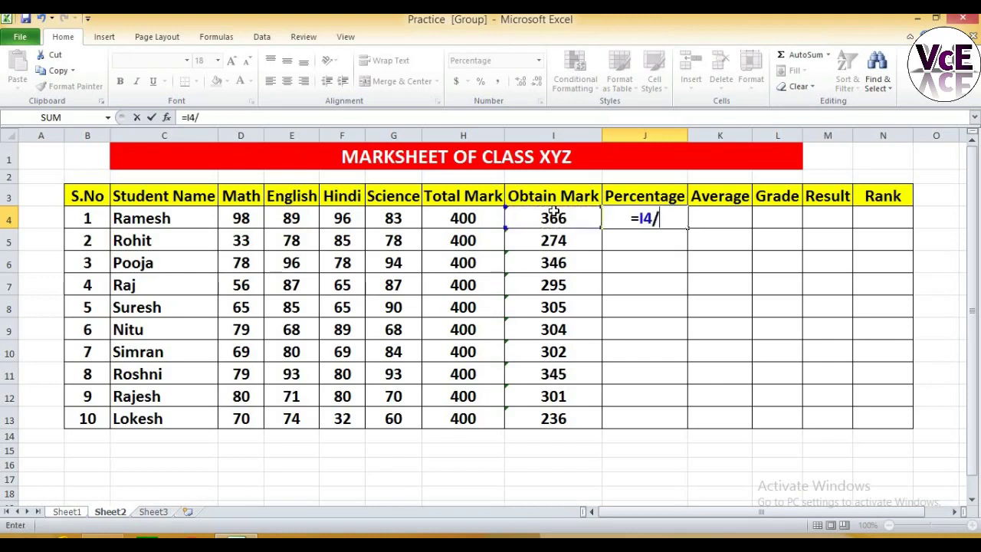
{"action": "type", "text": "H4"}
{"action": "key", "text": "Return"}
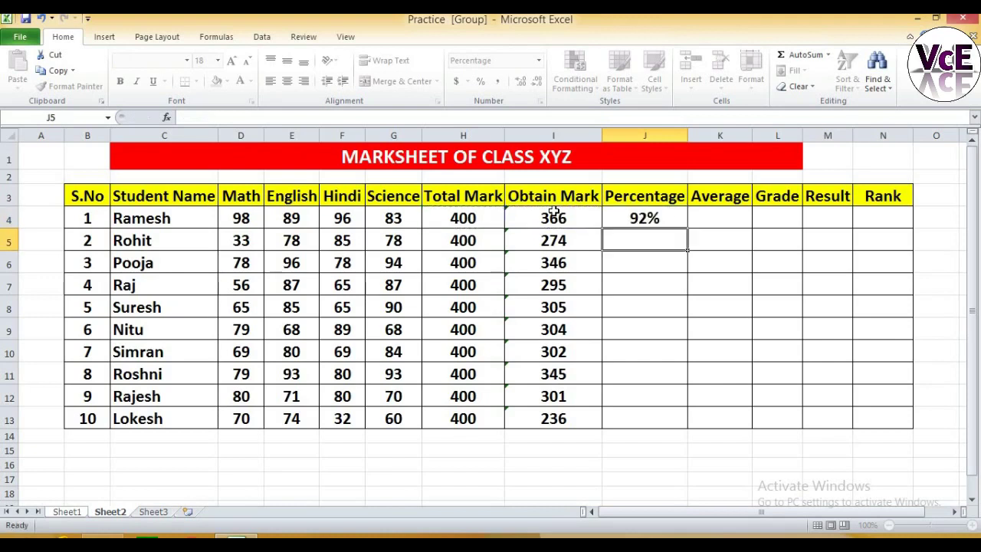
Fill the percentage formula down J4:J13 with Ctrl+D.
{"action": "key", "text": "Up"}
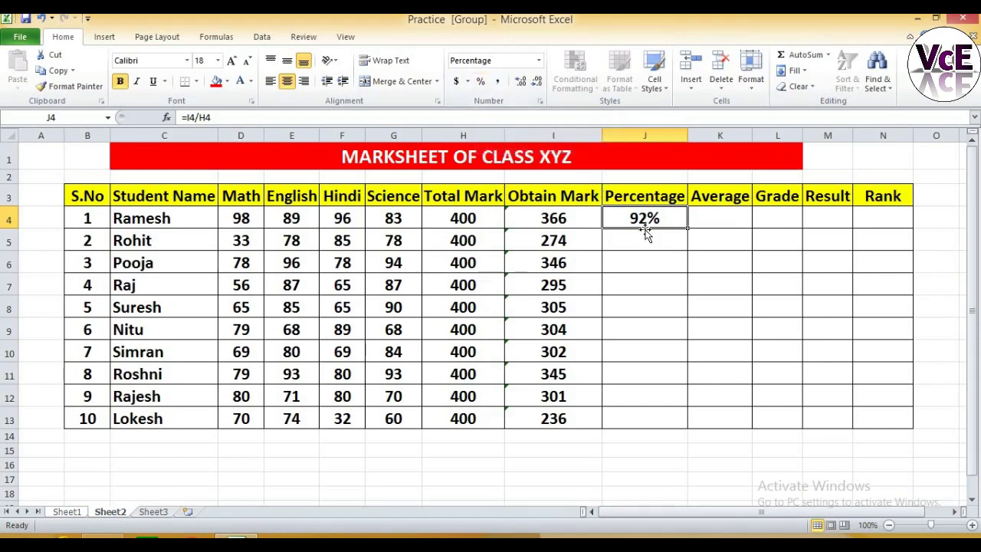
{"action": "key", "text": "Left"}
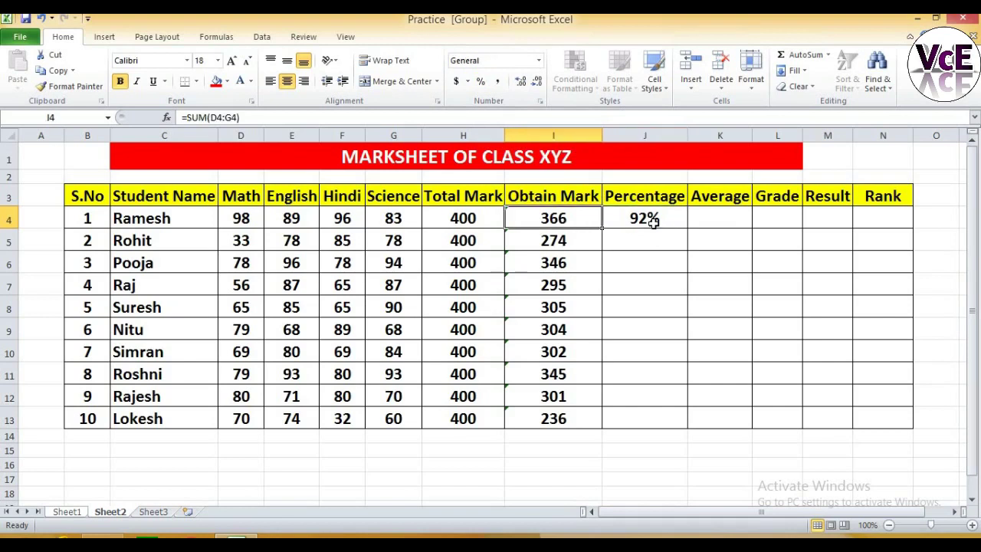
{"action": "key", "text": "ctrl+Down"}
{"action": "key", "text": "Right"}
{"action": "key", "text": "ctrl+shift+Up"}
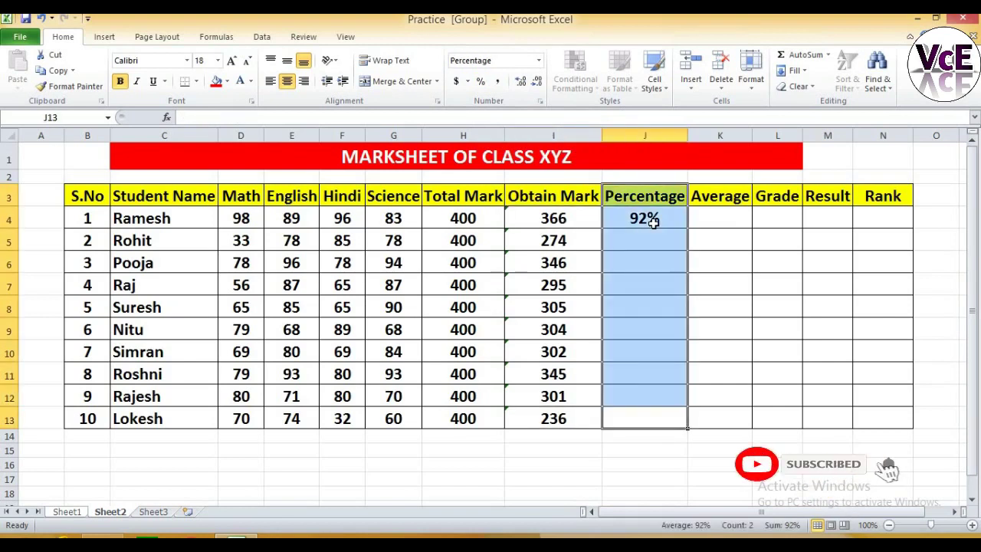
{"action": "key", "text": "ctrl+d"}
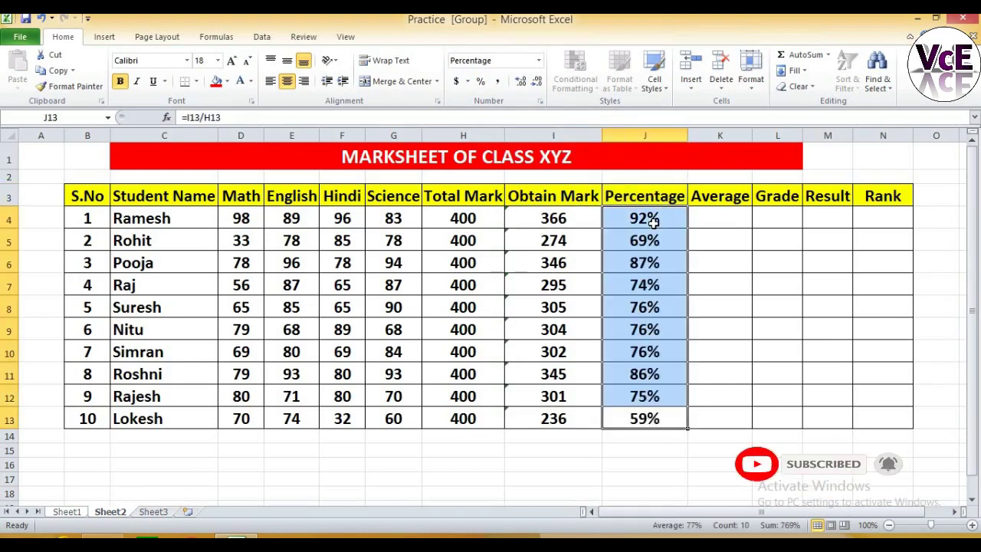
{"action": "left_click", "coordinate": [714, 218]}
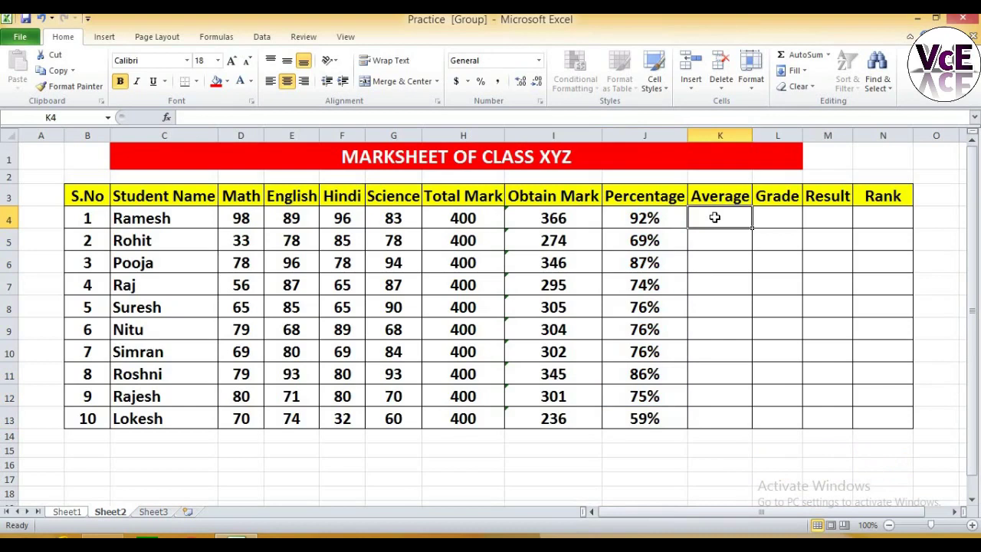
Enter =AVERAGE(D4:G4) in K4 for the first student's mean mark.
{"action": "type", "text": "="}
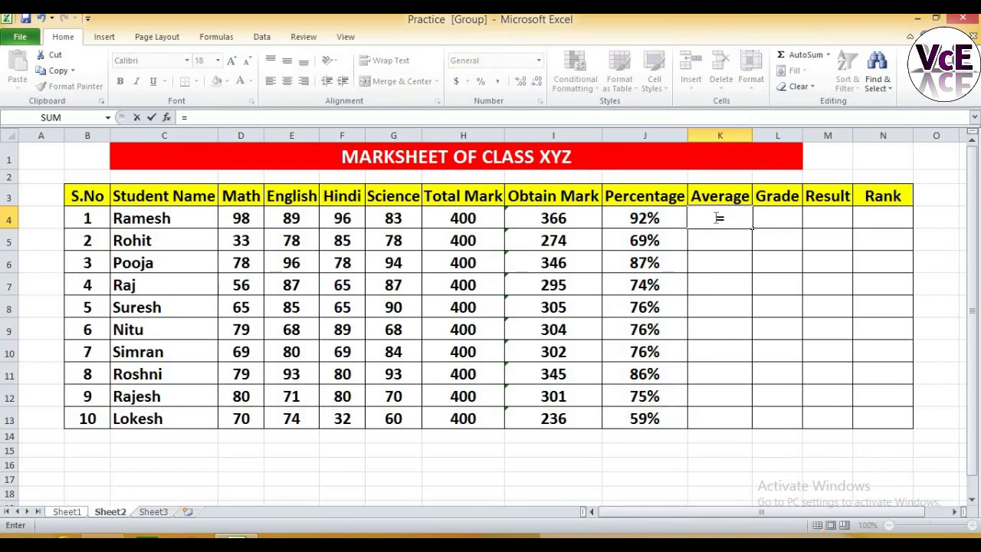
{"action": "type", "text": "AVER"}
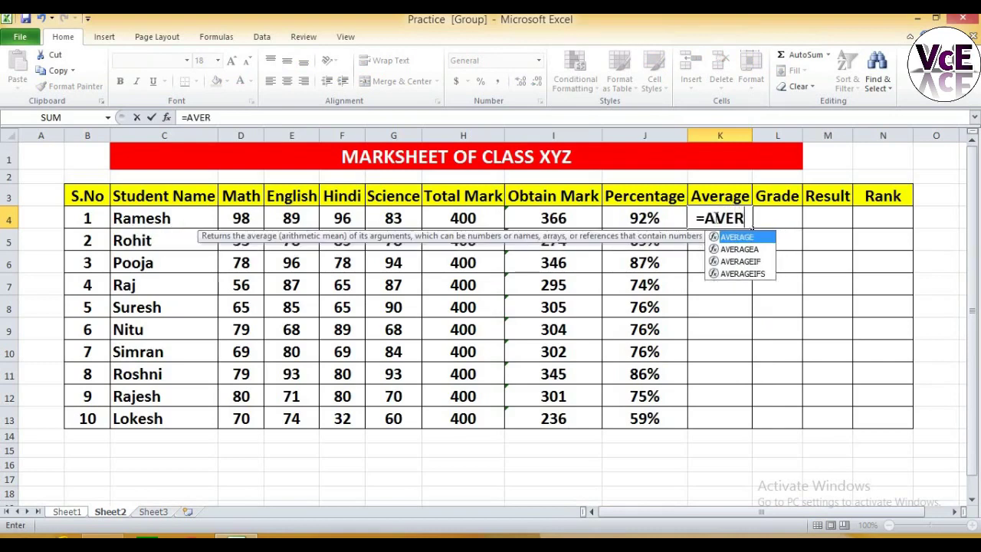
{"action": "key", "text": "Tab"}
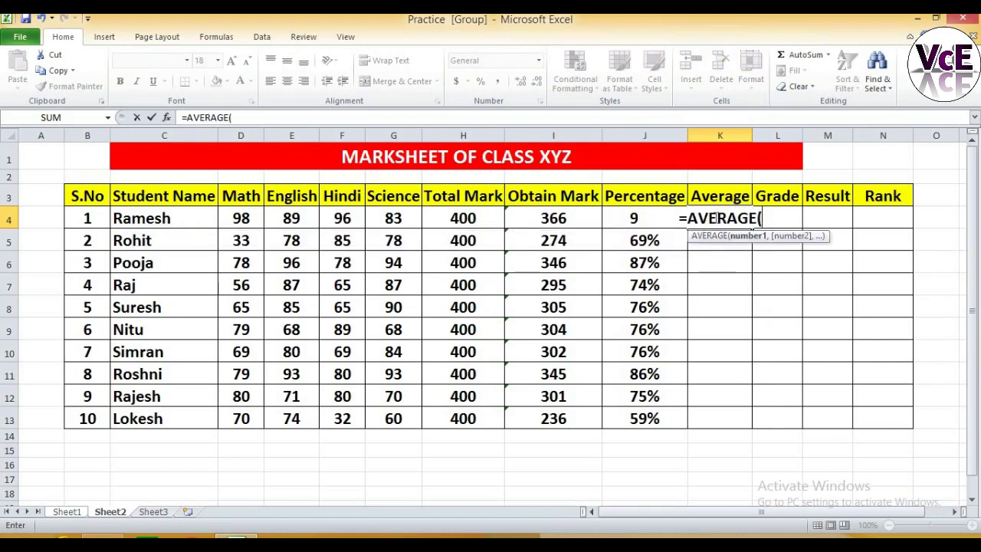
{"action": "left_click", "coordinate": [236, 215]}
{"action": "left_click_drag", "start_coordinate": [357, 223], "coordinate": [376, 220]}
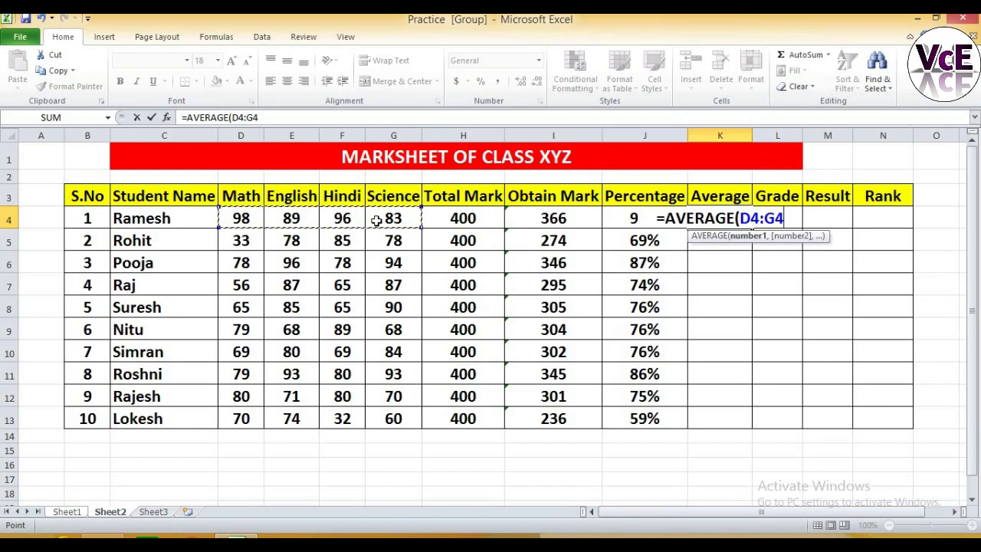
{"action": "type", "text": ")"}
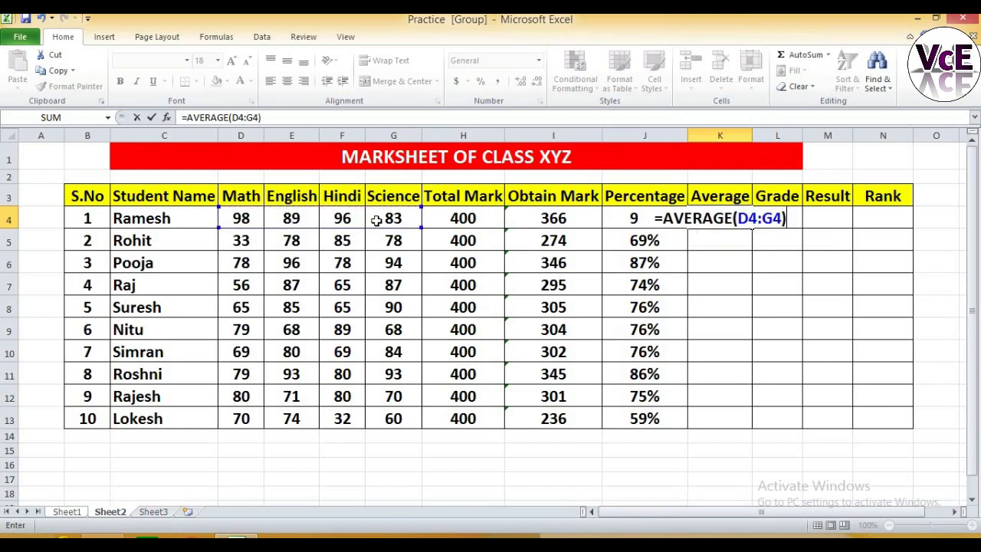
{"action": "key", "text": "Return"}
Fill the AVERAGE formula down K4:K13 with Ctrl+D.
{"action": "key", "text": "Up"}
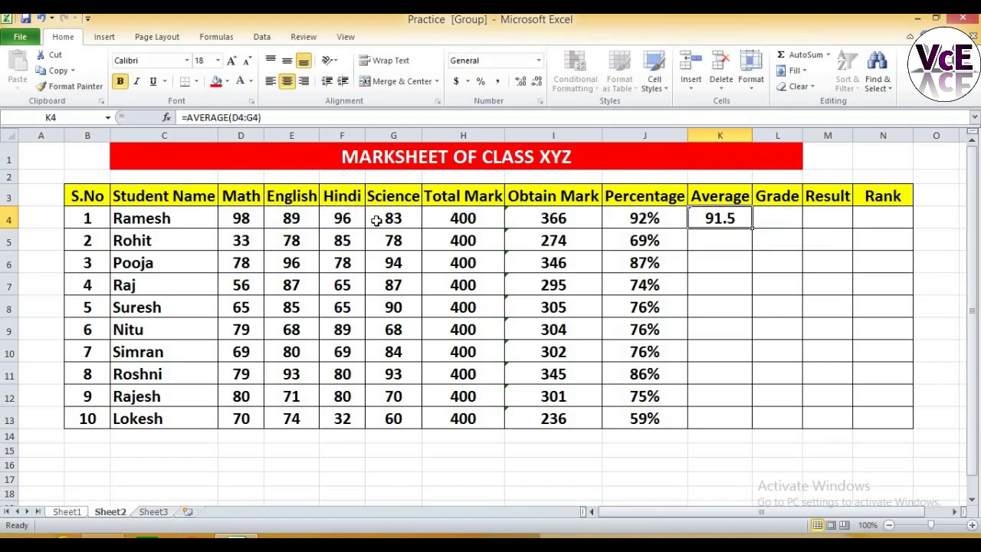
{"action": "key", "text": "Left"}
{"action": "key", "text": "ctrl+Down"}
{"action": "key", "text": "Right"}
{"action": "key", "text": "ctrl+shift+Up"}
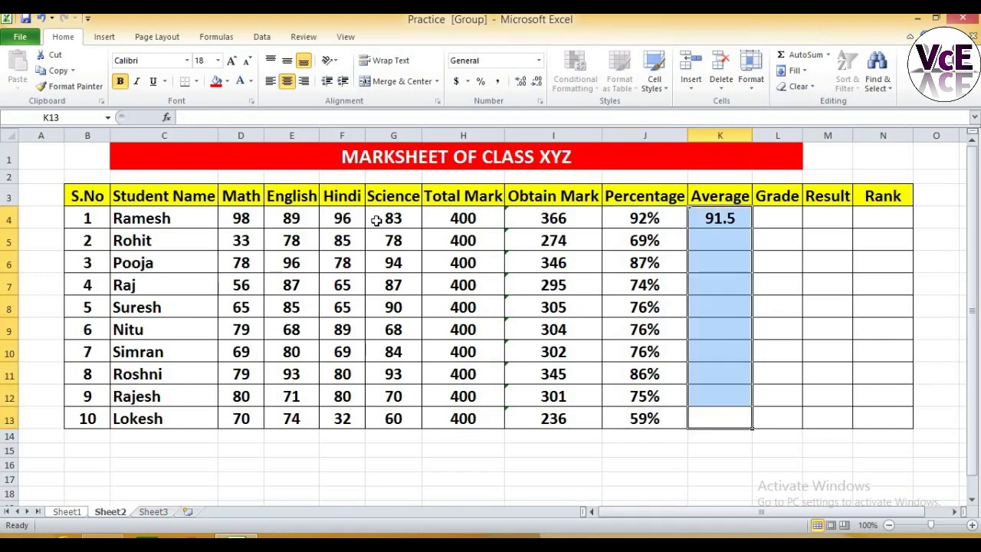
{"action": "key", "text": "ctrl+d"}
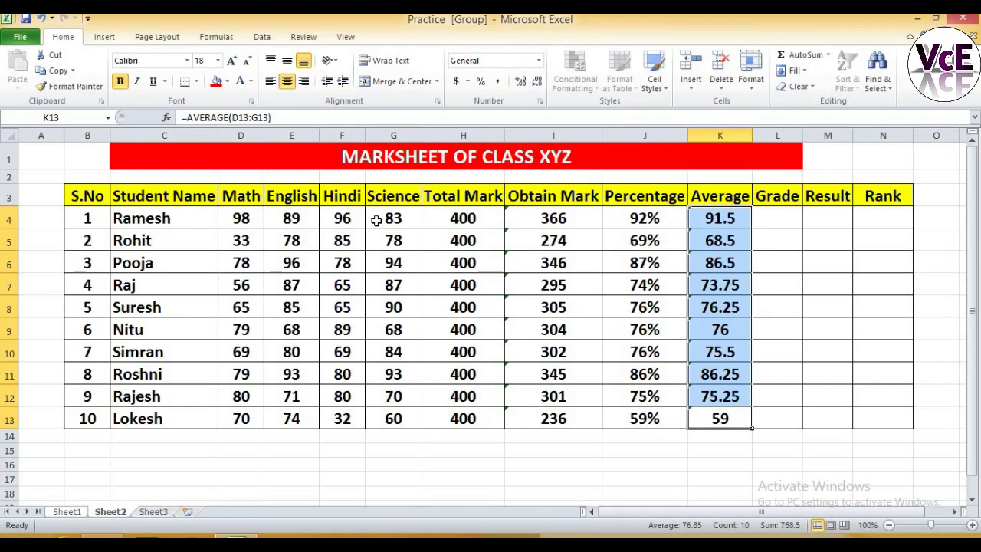
{"action": "key", "text": "ctrl+Right"}
{"action": "key", "text": "ctrl+Left"}
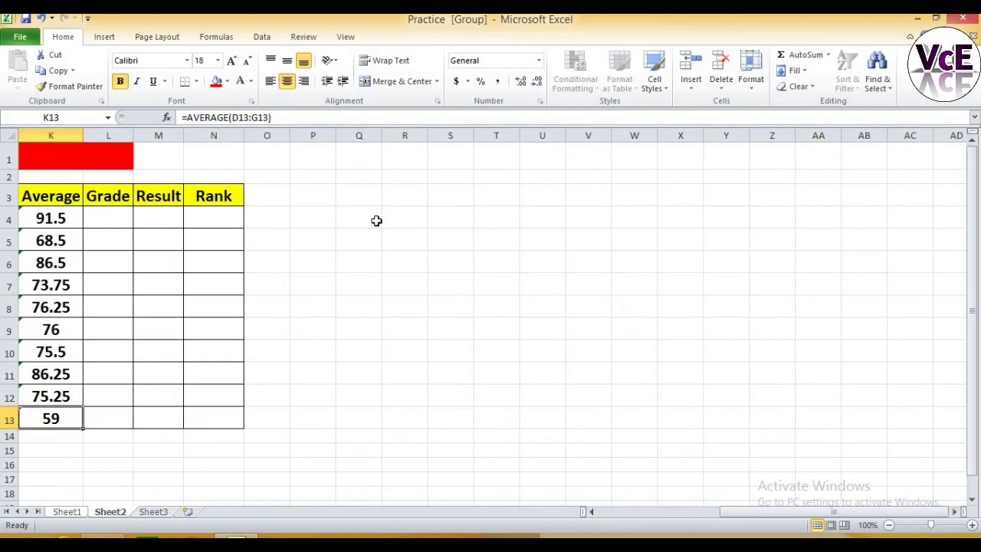
{"action": "key", "text": "ctrl+Left"}
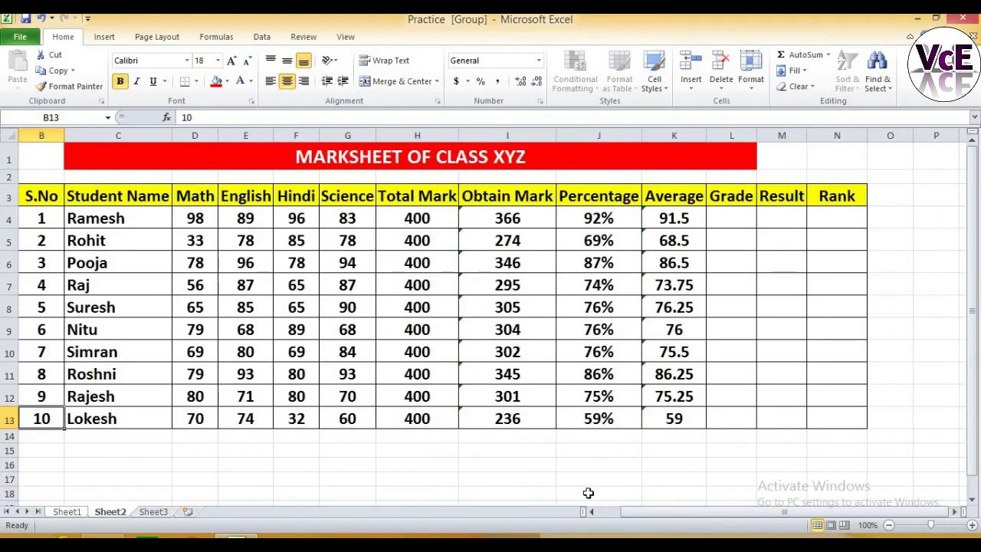
{"action": "left_click", "coordinate": [729, 219]}
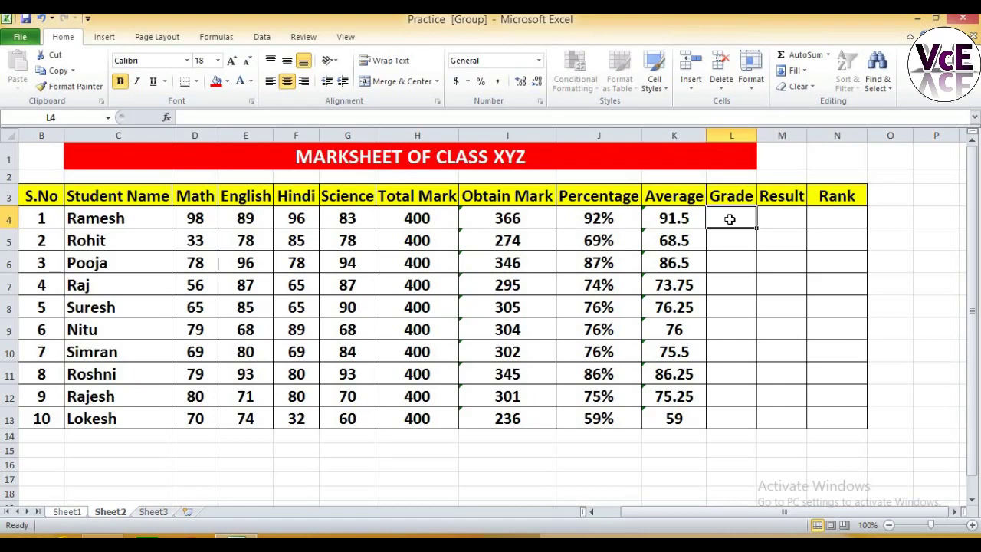
In L4 enter =IF(K4>=90,"A+",IF(K4>=80,"A",IF(K4>=70,"B",IF(K4>=60,"C","D")))).
{"action": "type", "text": "=IF"}
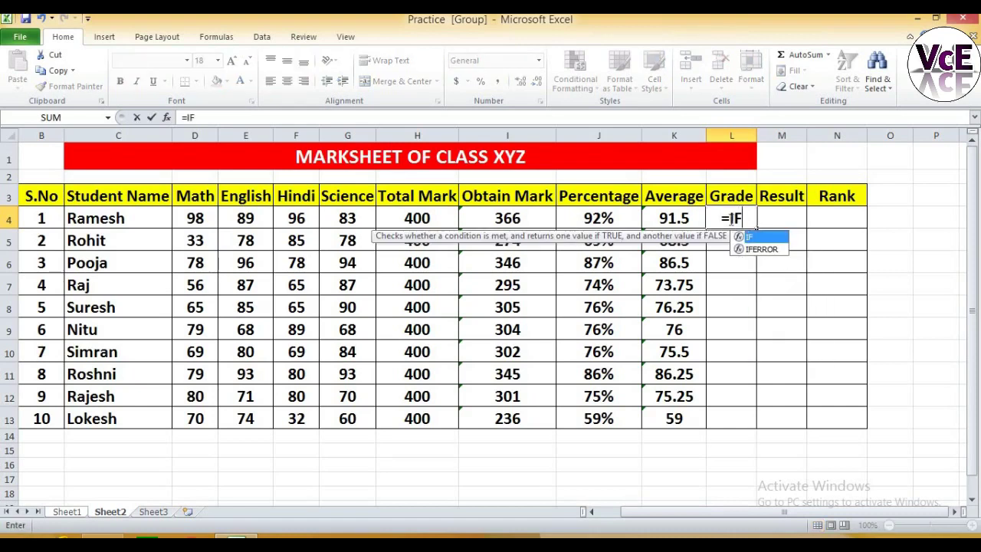
{"action": "type", "text": "("}
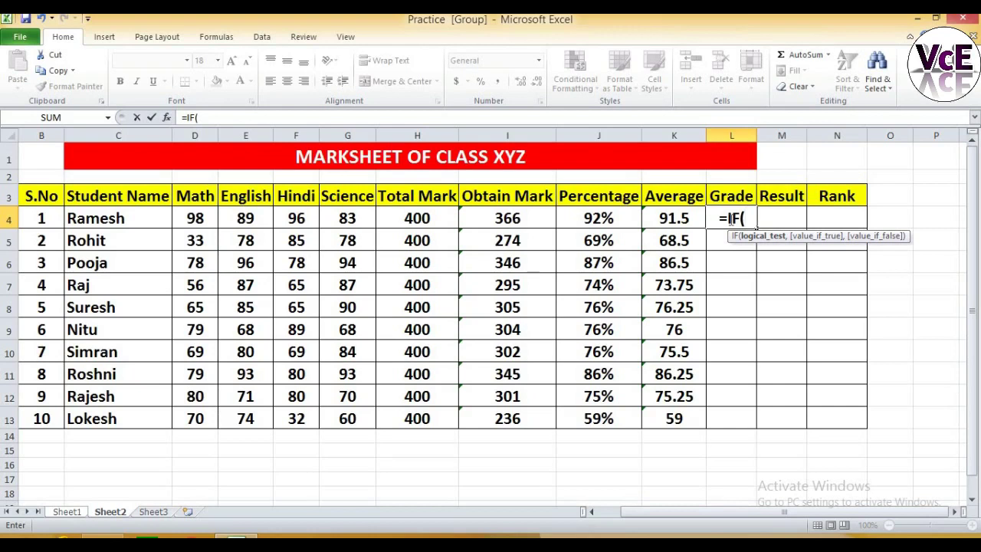
{"action": "key", "text": "Left"}
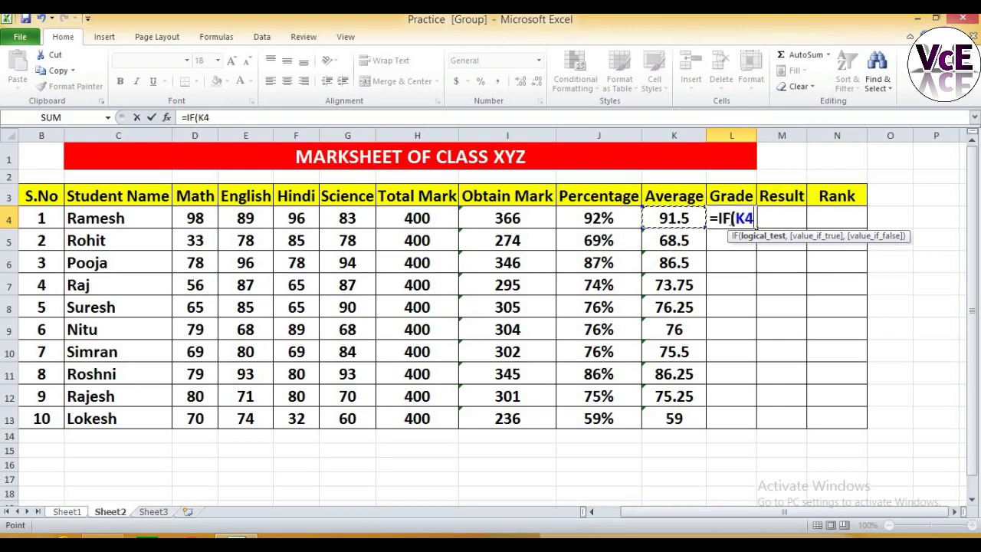
{"action": "type", "text": ">=90,\""}
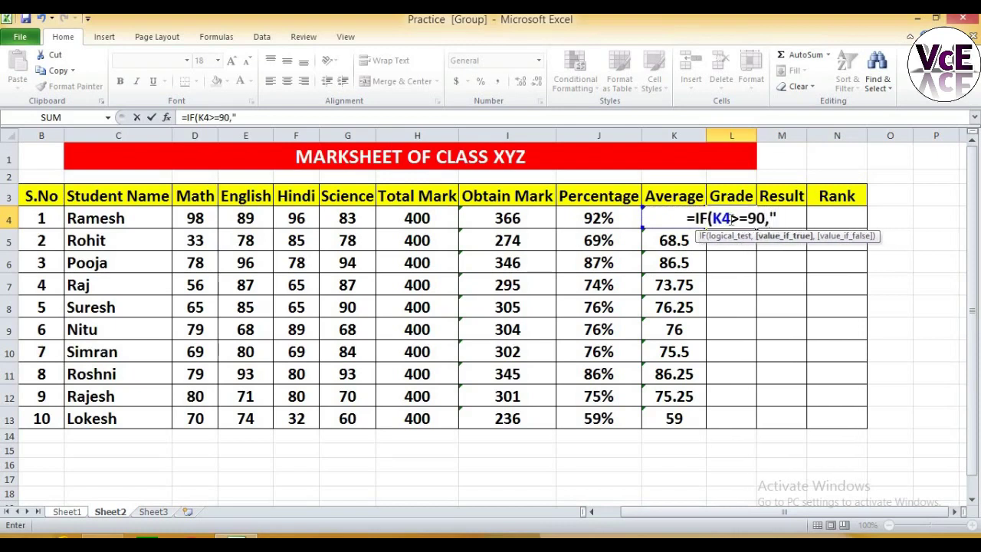
{"action": "type", "text": "A"}
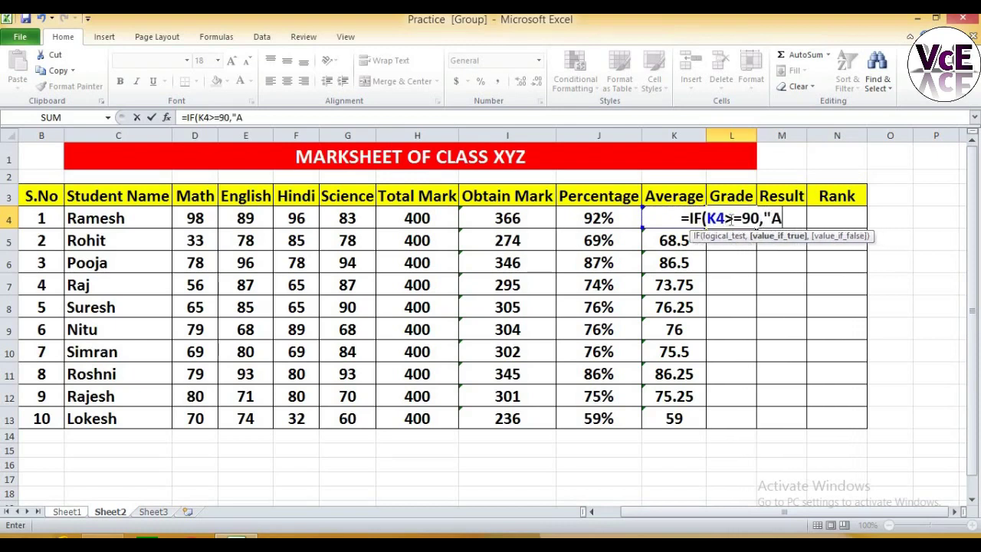
{"action": "type", "text": "+\",IF"}
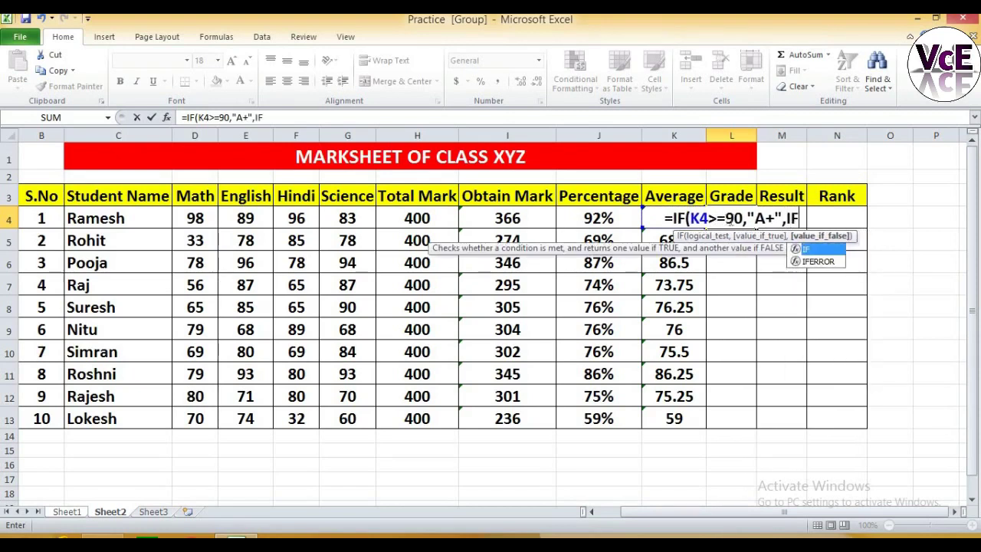
{"action": "type", "text": "(K4"}
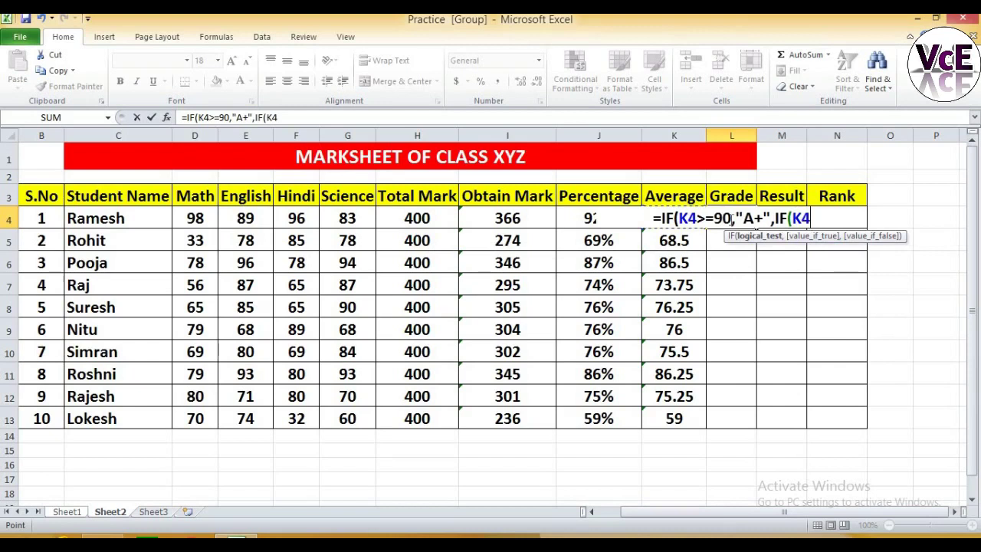
{"action": "type", "text": ">=8"}
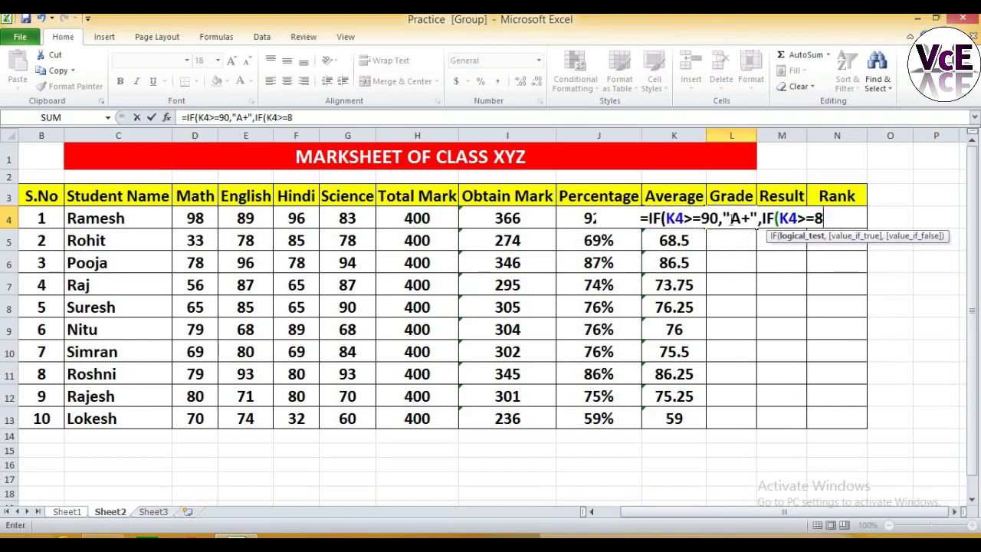
{"action": "type", "text": "0,"}
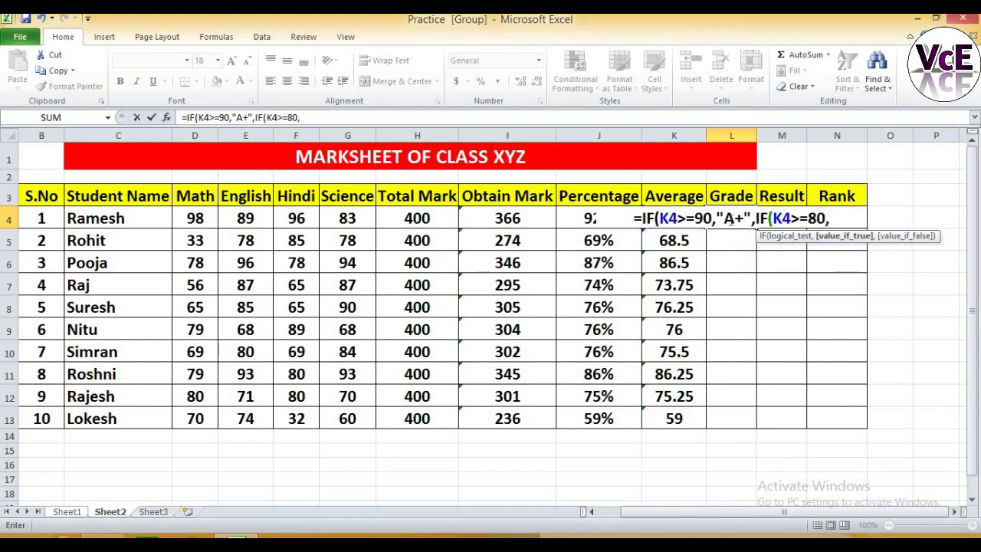
{"action": "type", "text": "\"A"}
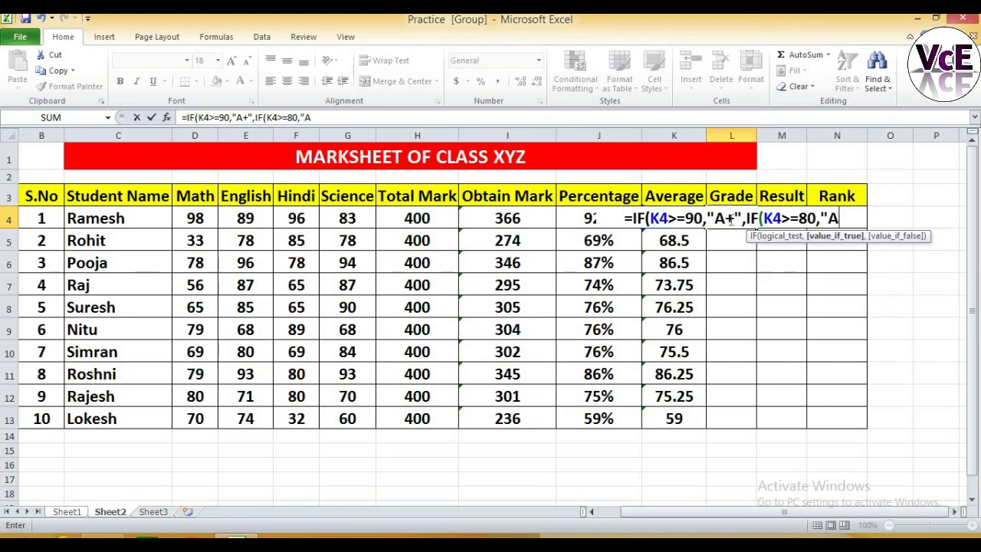
{"action": "type", "text": "\","}
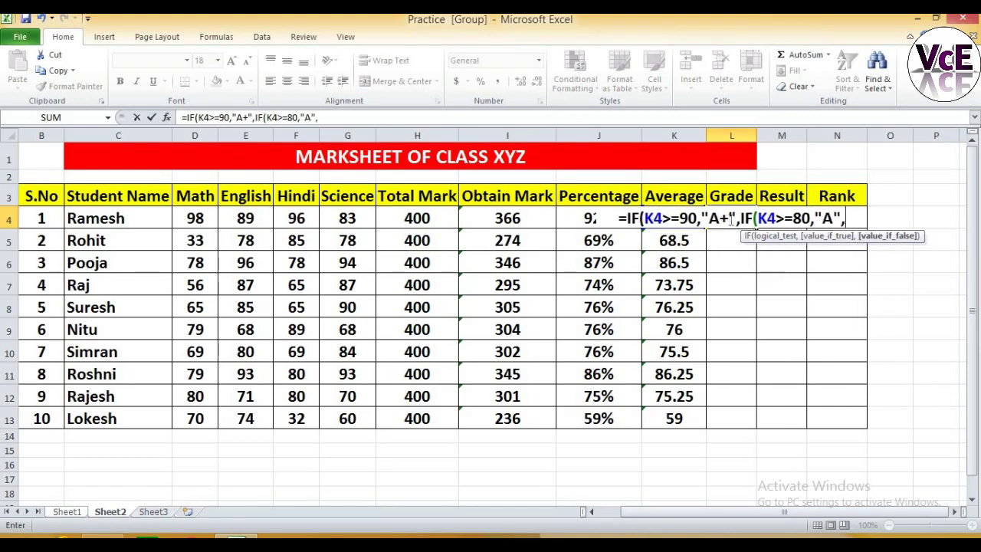
{"action": "type", "text": "IF"}
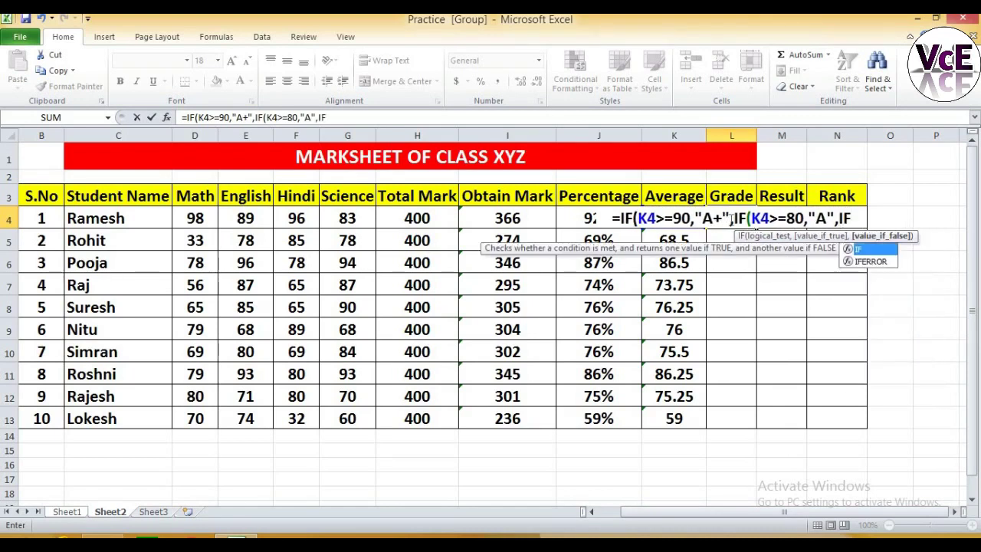
{"action": "type", "text": "("}
{"action": "key", "text": "Left"}
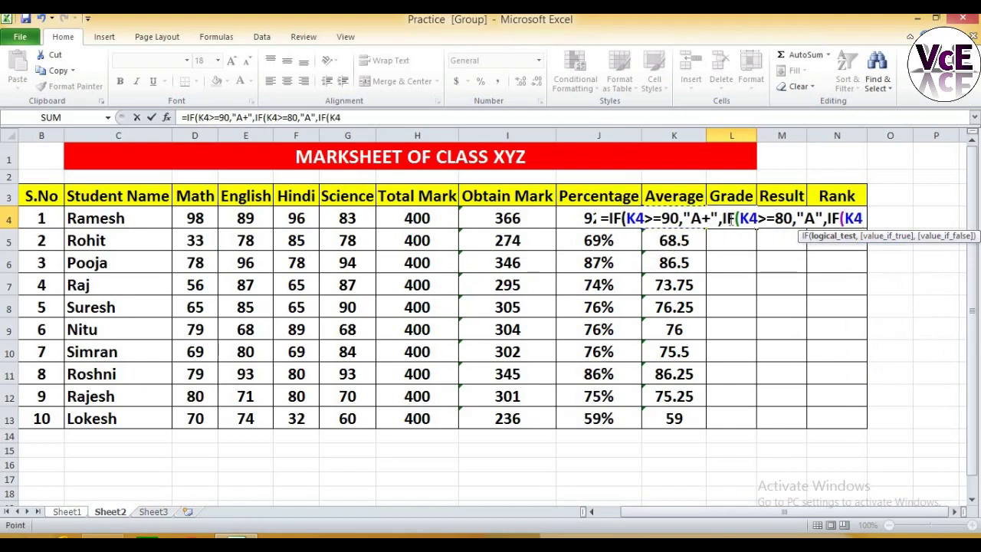
{"action": "type", "text": ">=70"}
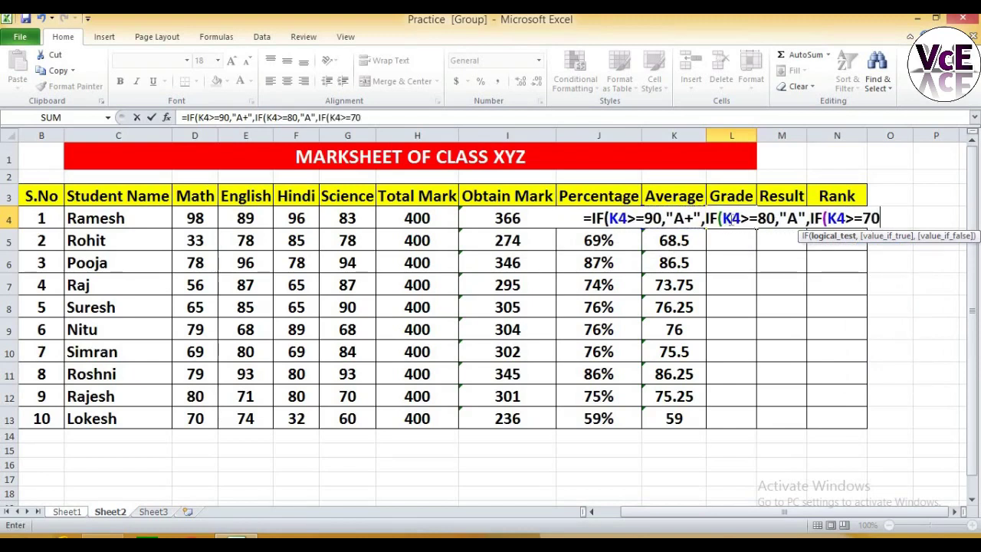
{"action": "type", "text": ",\""}
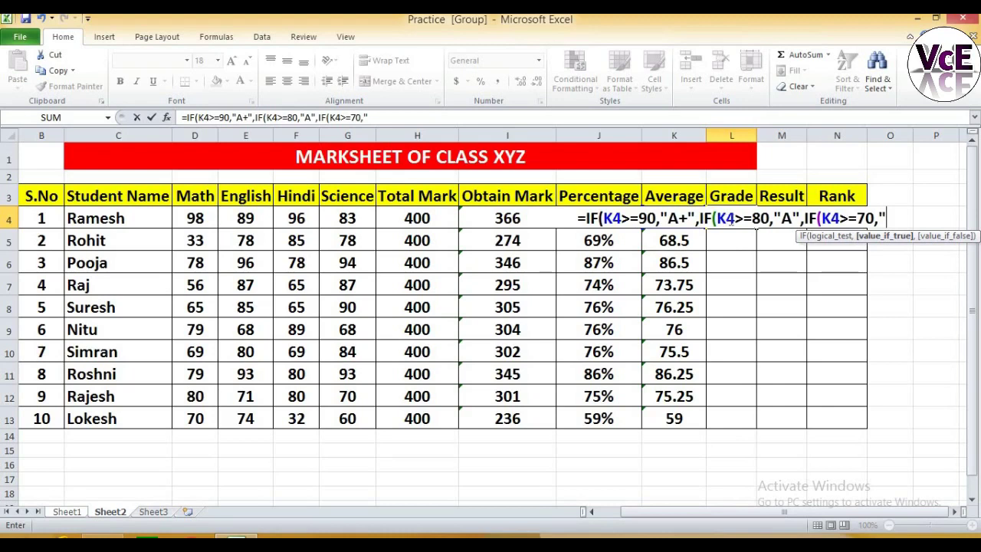
{"action": "type", "text": "B\","}
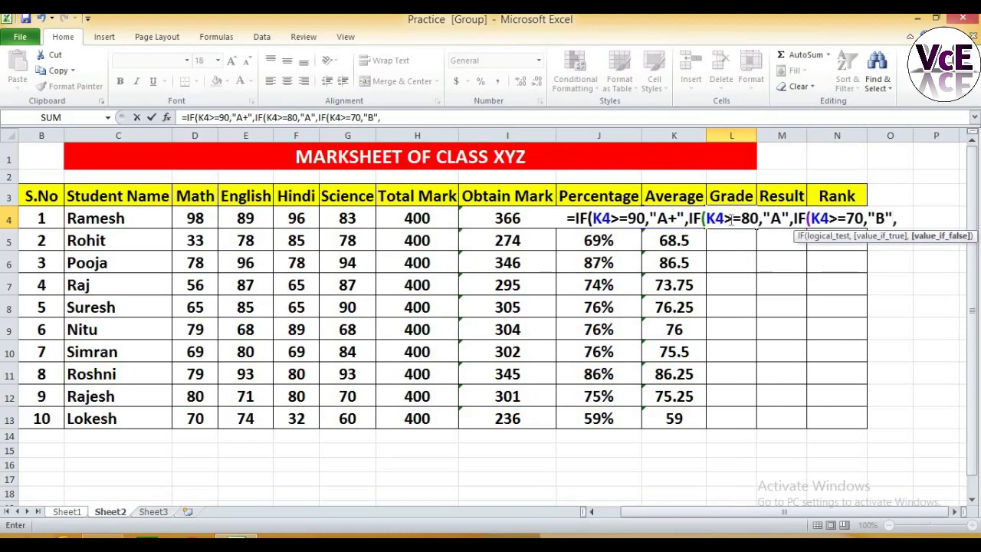
{"action": "type", "text": "IF("}
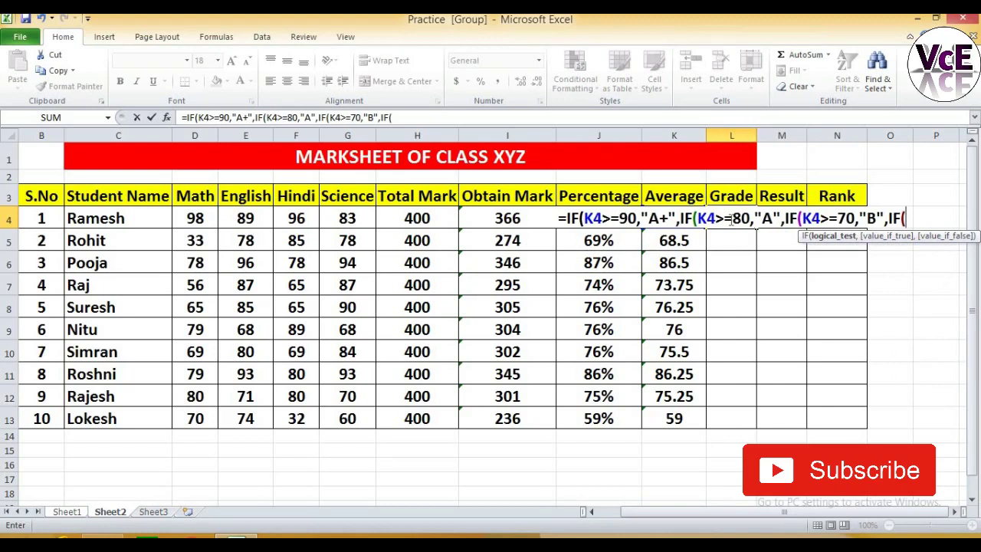
{"action": "key", "text": "Left"}
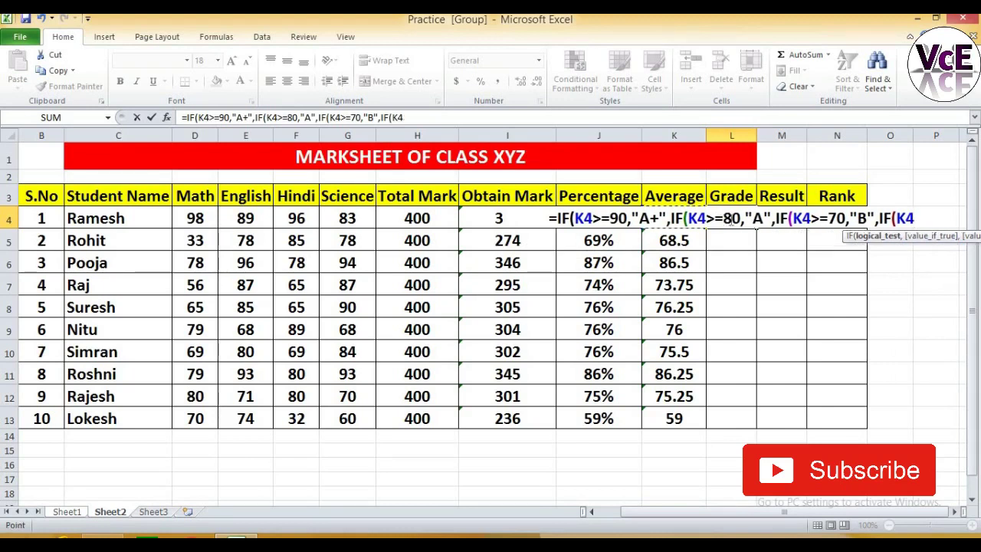
{"action": "type", "text": ">=60,\"C\","}
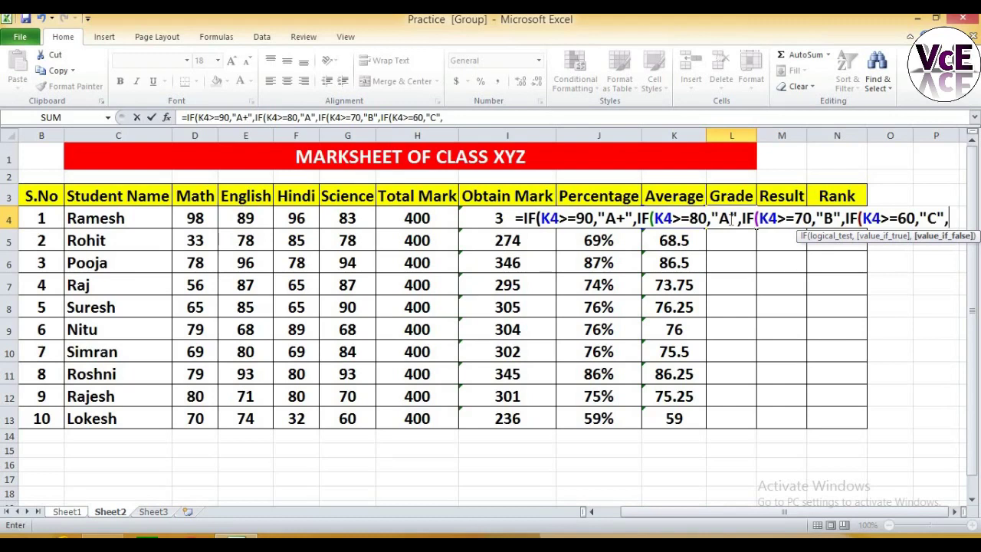
{"action": "type", "text": "D"}
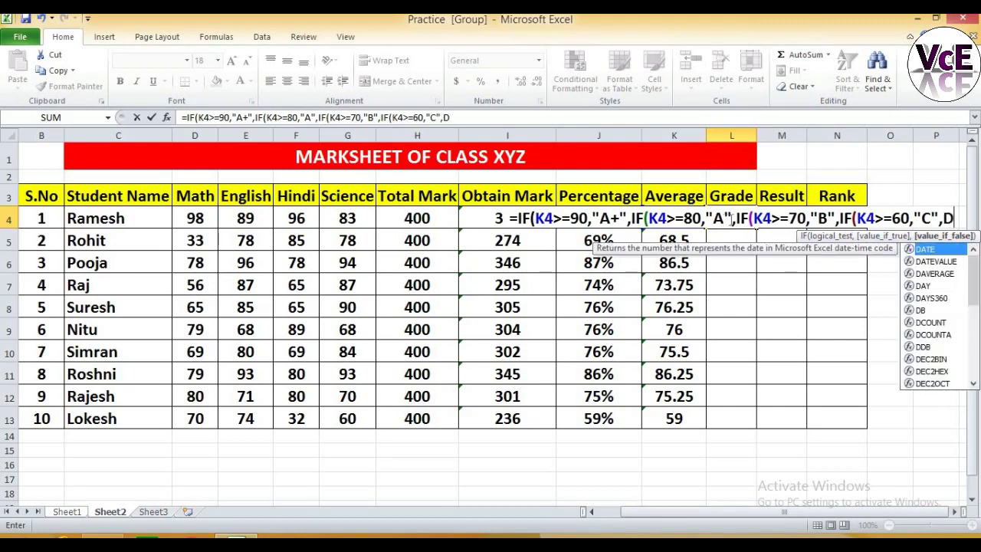
{"action": "key", "text": "BackSpace"}
{"action": "type", "text": "\"D\""}
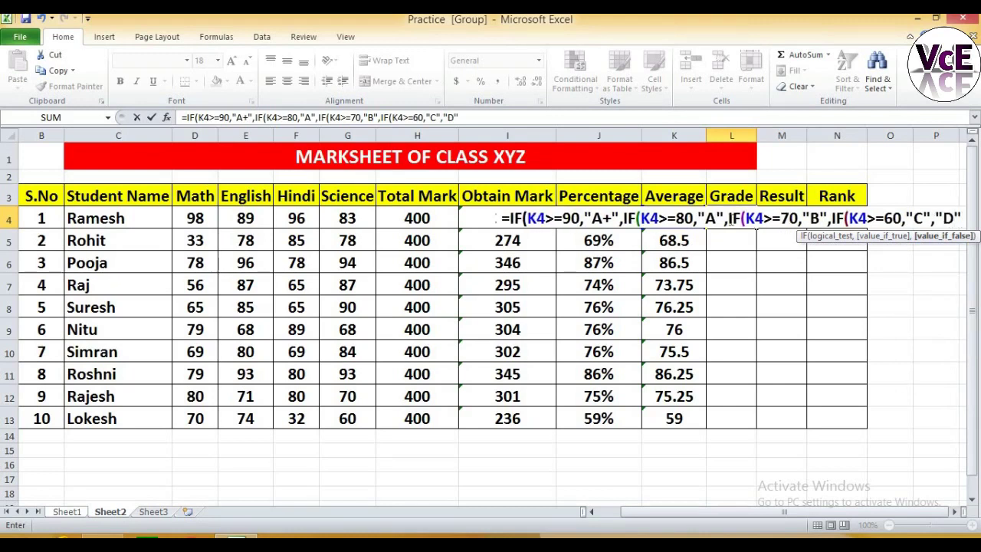
{"action": "type", "text": ")"}
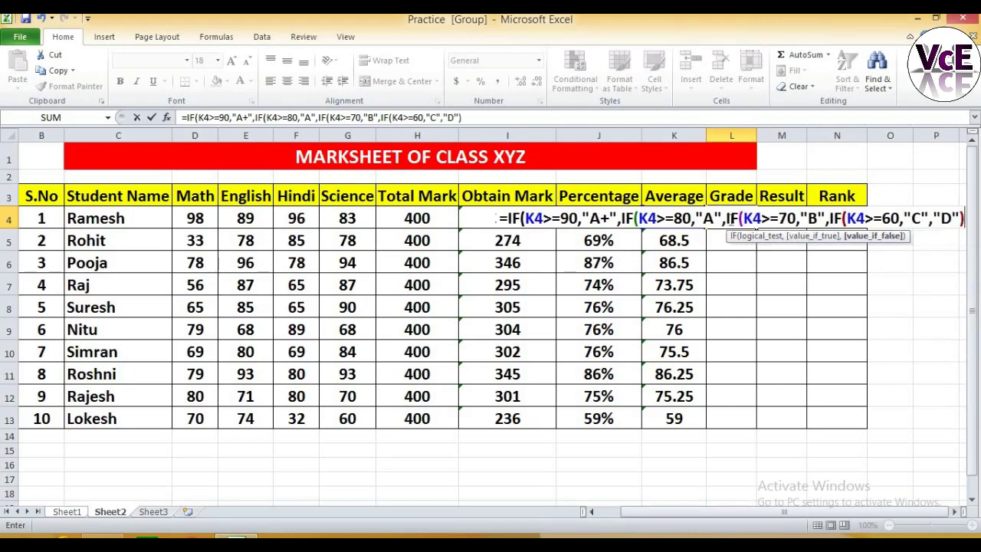
{"action": "type", "text": ")))"}
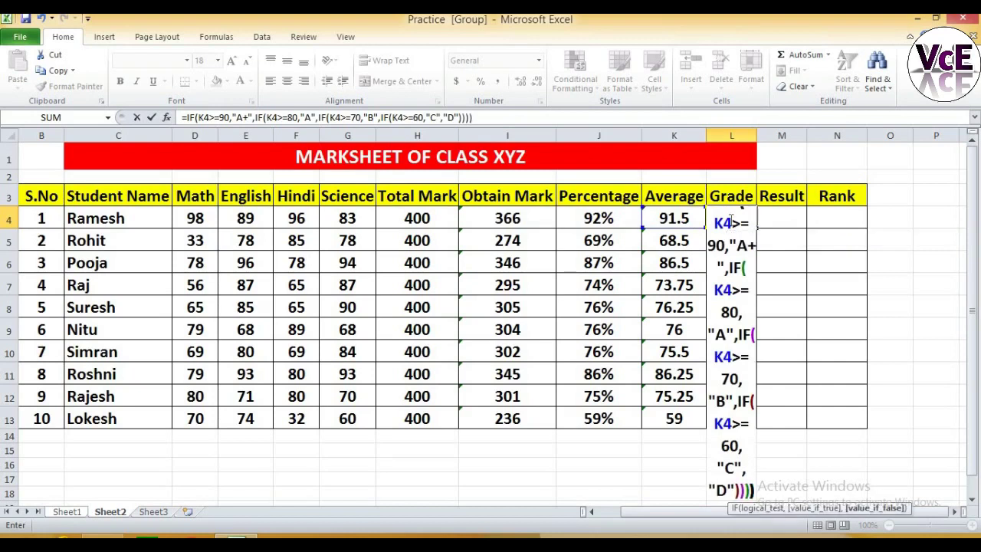
{"action": "key", "text": "Return"}
{"action": "left_click", "coordinate": [732, 218]}
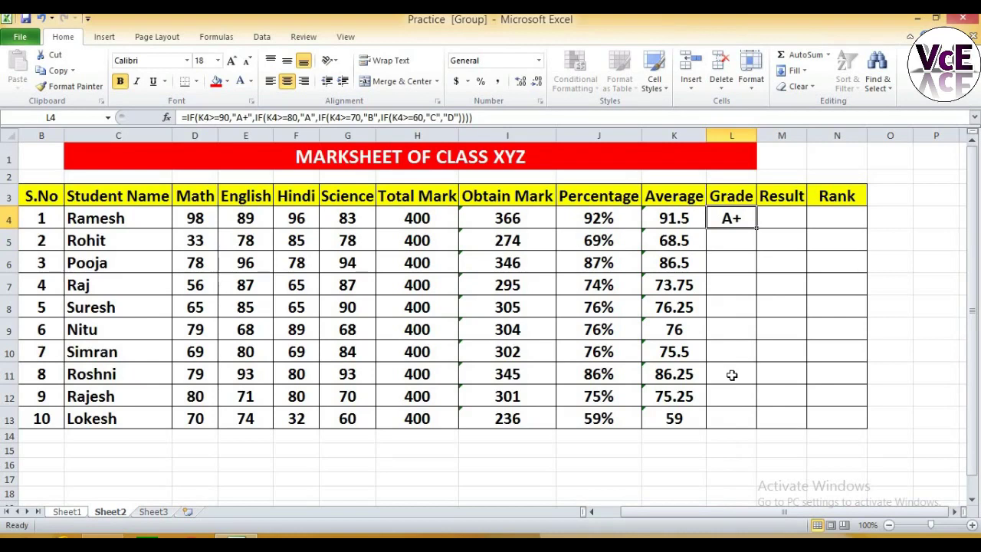
Copy the nested IF grade formula from L4 down through L13 with Ctrl+D.
{"action": "key", "text": "Left"}
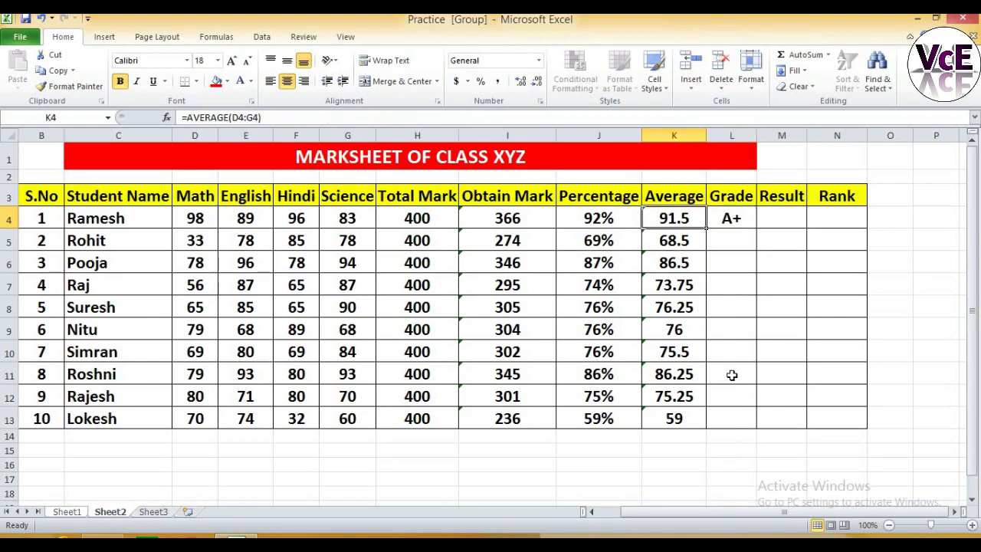
{"action": "key", "text": "ctrl+Down"}
{"action": "key", "text": "Right"}
{"action": "key", "text": "ctrl+shift+Up"}
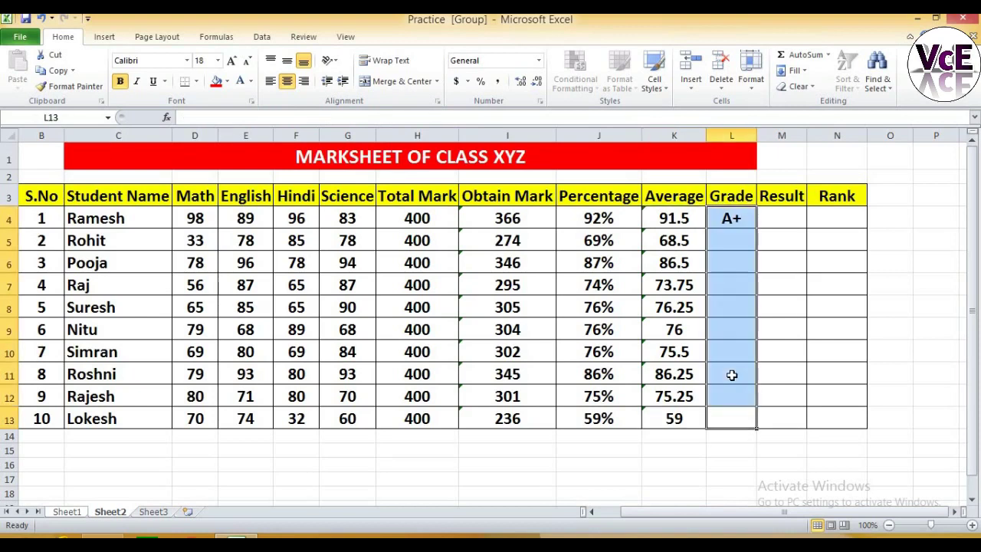
{"action": "key", "text": "ctrl+d"}
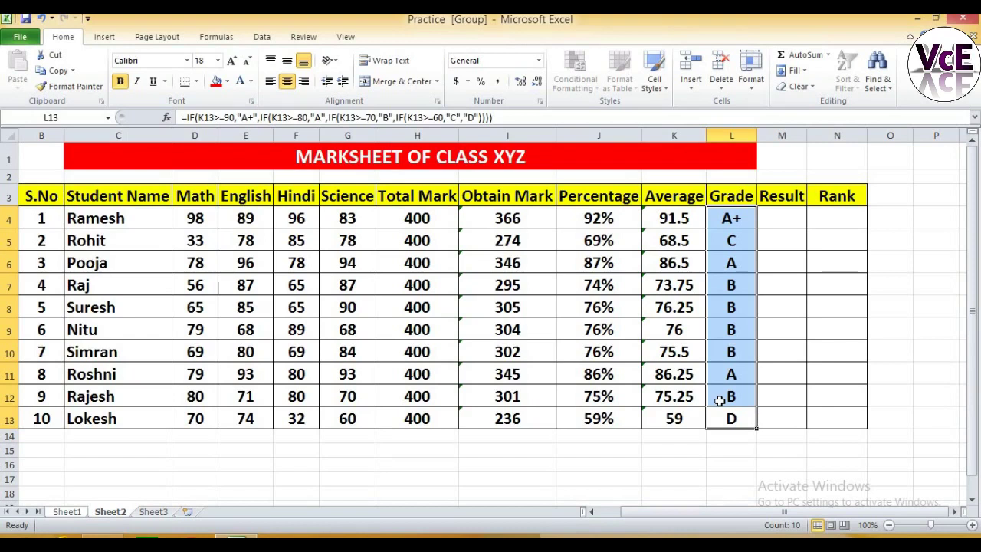
Enter =IF(MIN(D4:G4)>=35,"PASS","FAIL") in M4 for the first student.
{"action": "left_click", "coordinate": [823, 220]}
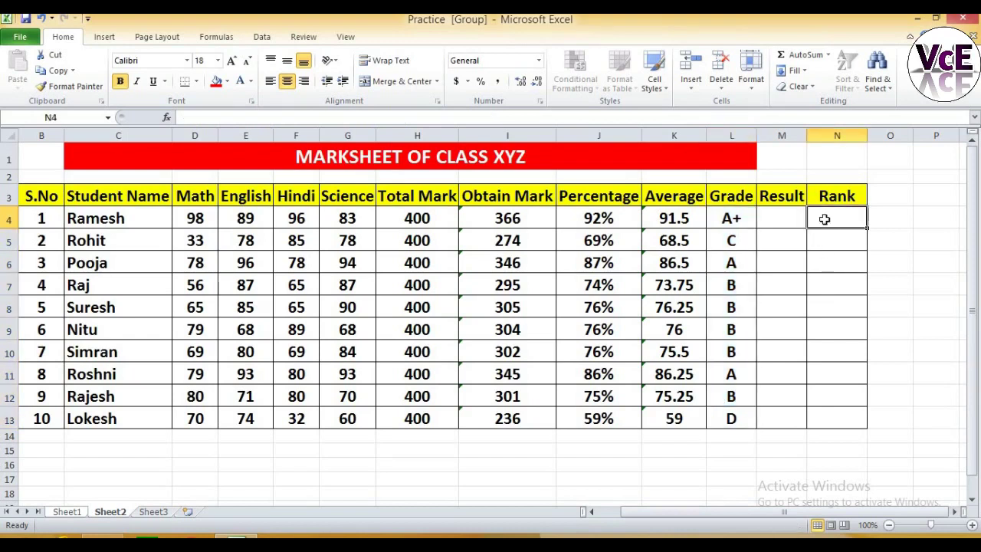
{"action": "left_click", "coordinate": [790, 221]}
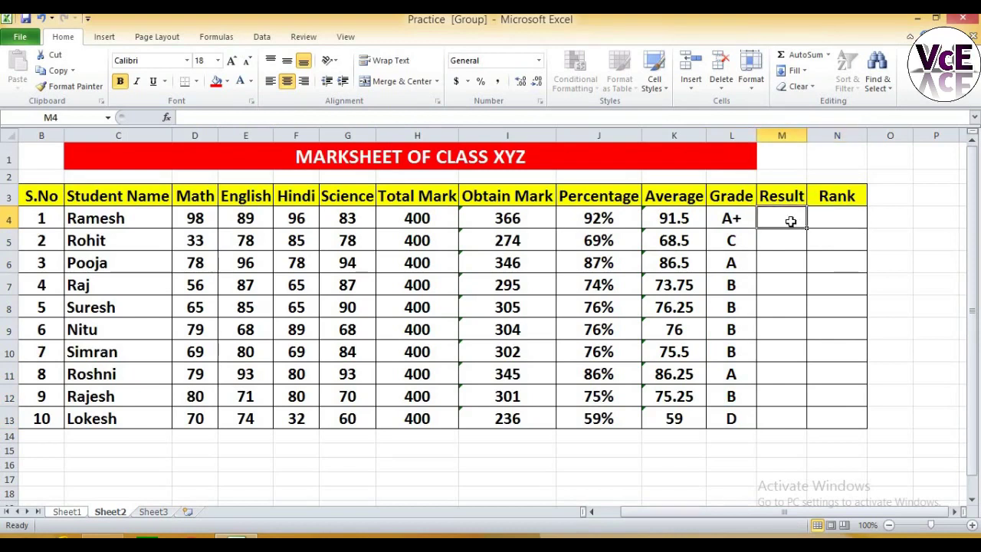
{"action": "type", "text": "="}
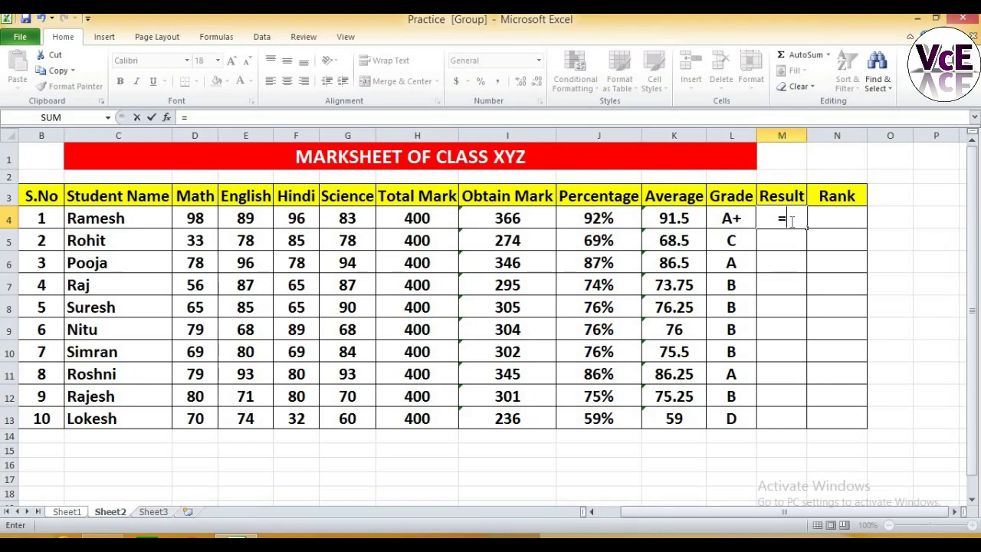
{"action": "type", "text": "IF"}
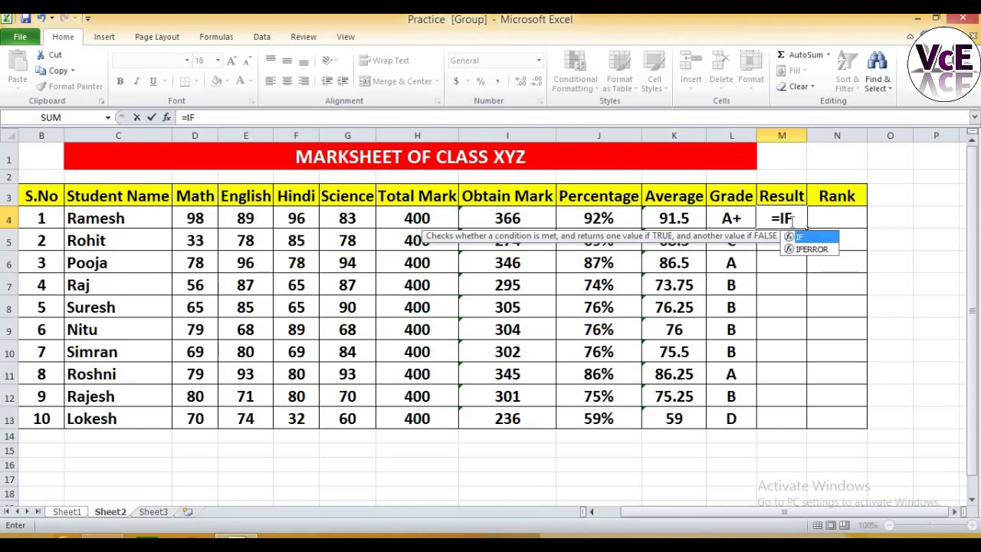
{"action": "type", "text": "(MIN"}
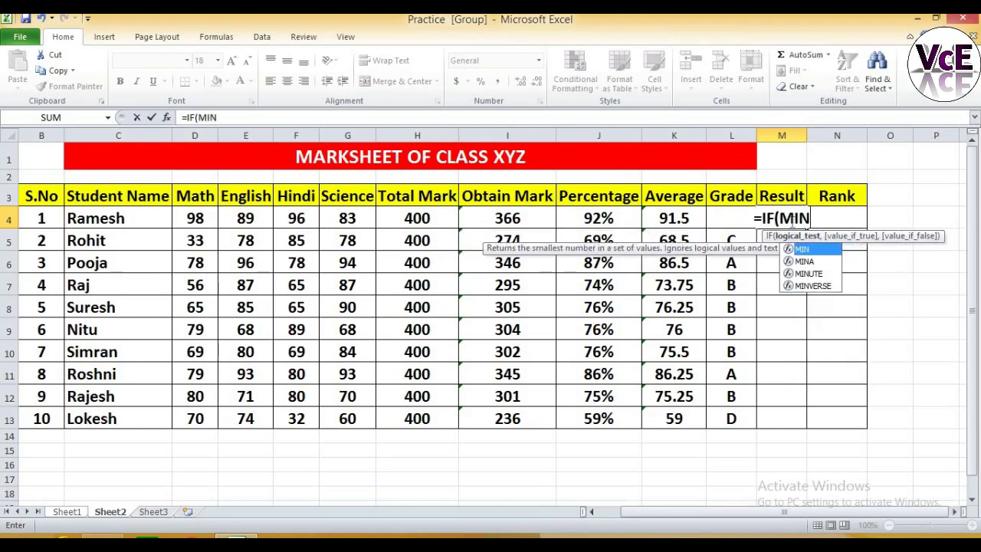
{"action": "type", "text": "("}
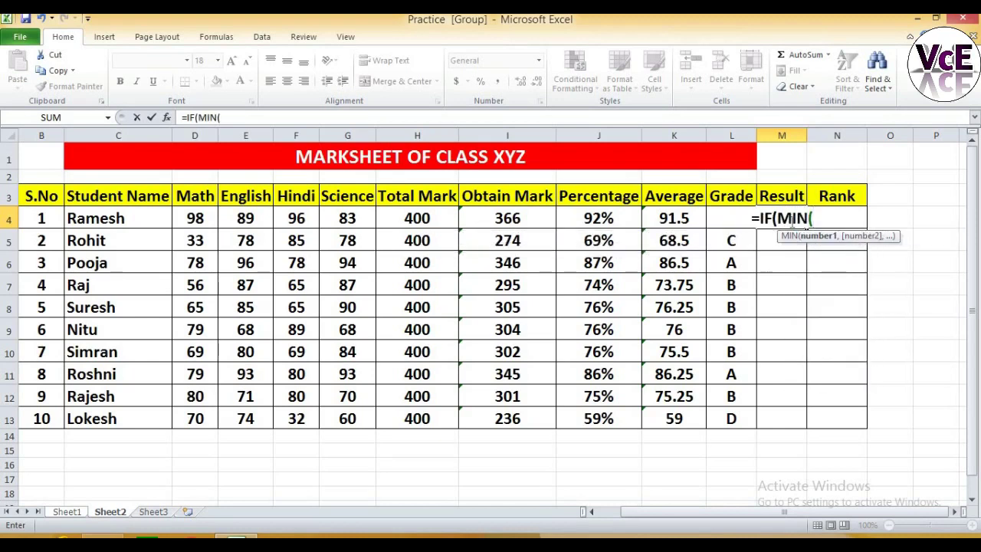
{"action": "left_click_drag", "start_coordinate": [198, 220], "coordinate": [335, 221]}
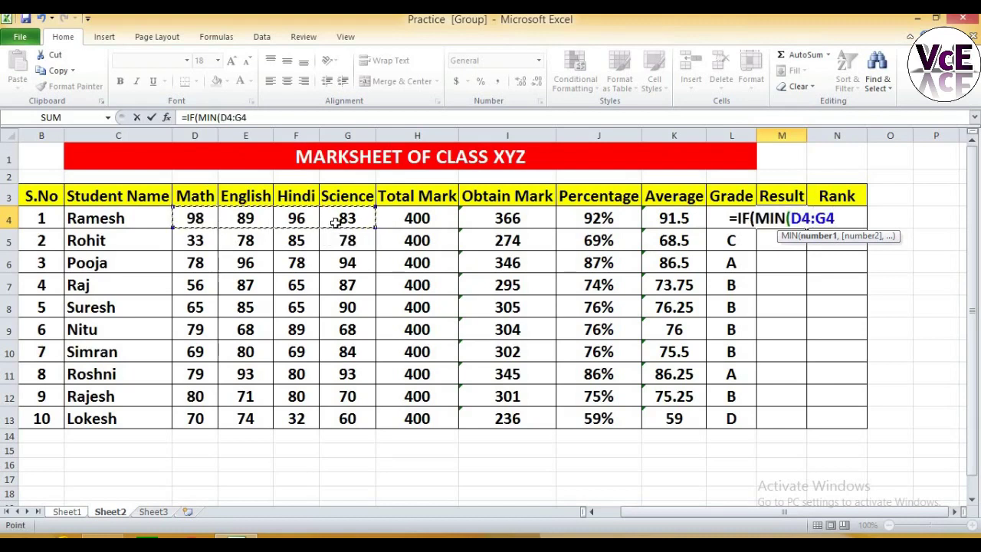
{"action": "type", "text": ")>=35"}
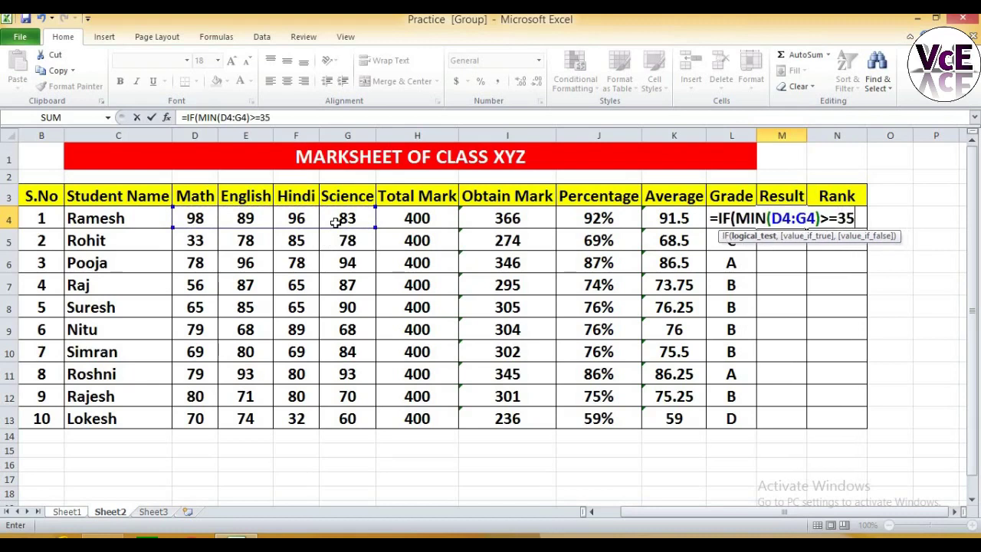
{"action": "type", "text": ",\""}
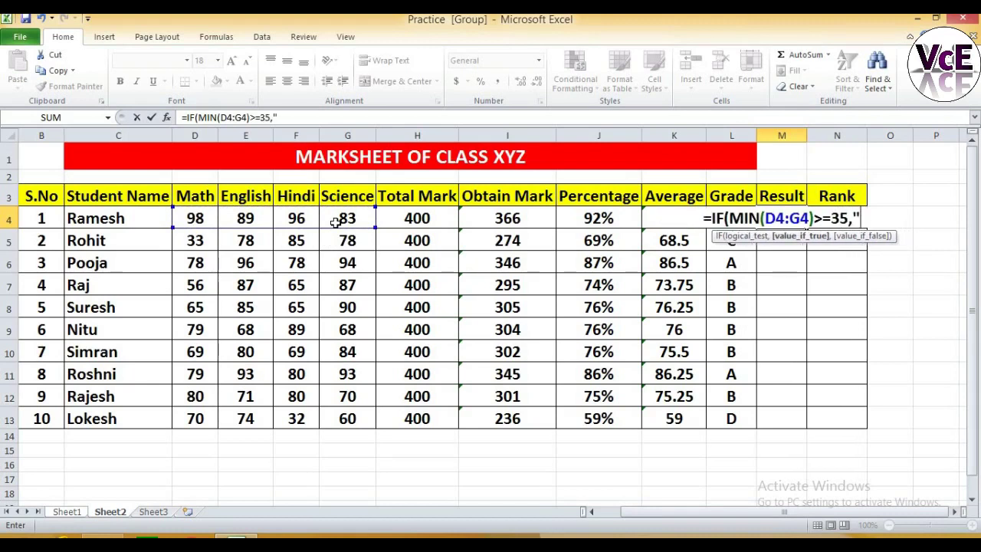
{"action": "type", "text": "PASS"}
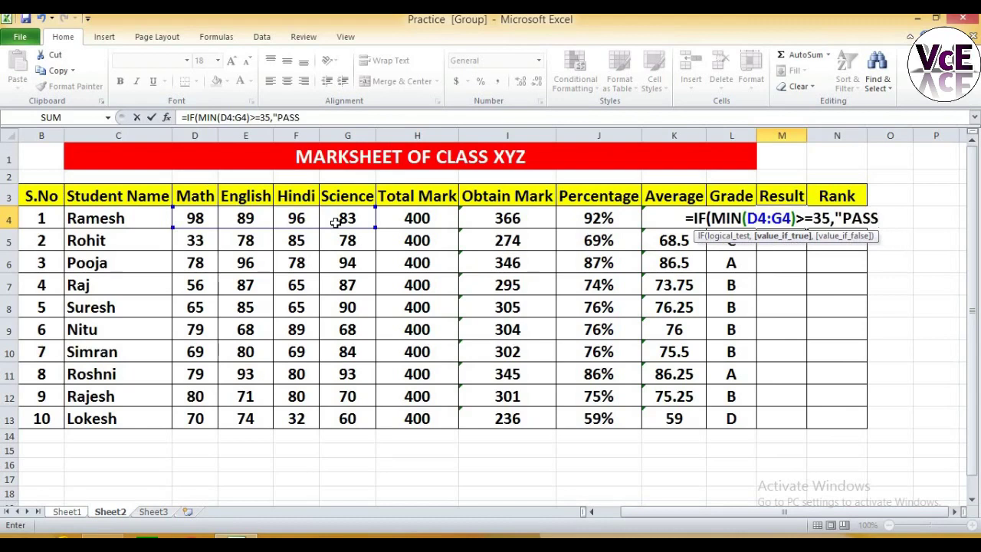
{"action": "type", "text": "\",\"FAIL"}
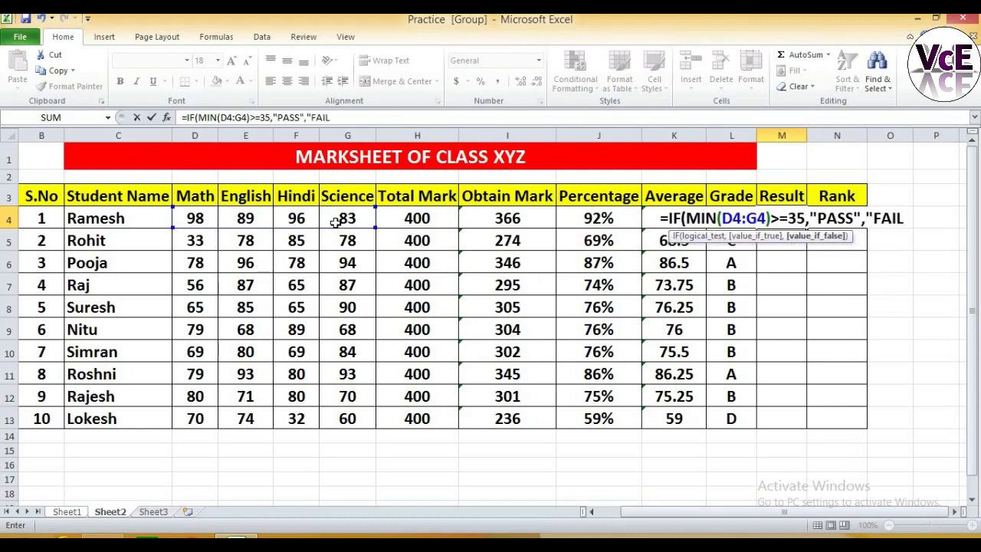
{"action": "type", "text": "\")"}
{"action": "key", "text": "Return"}
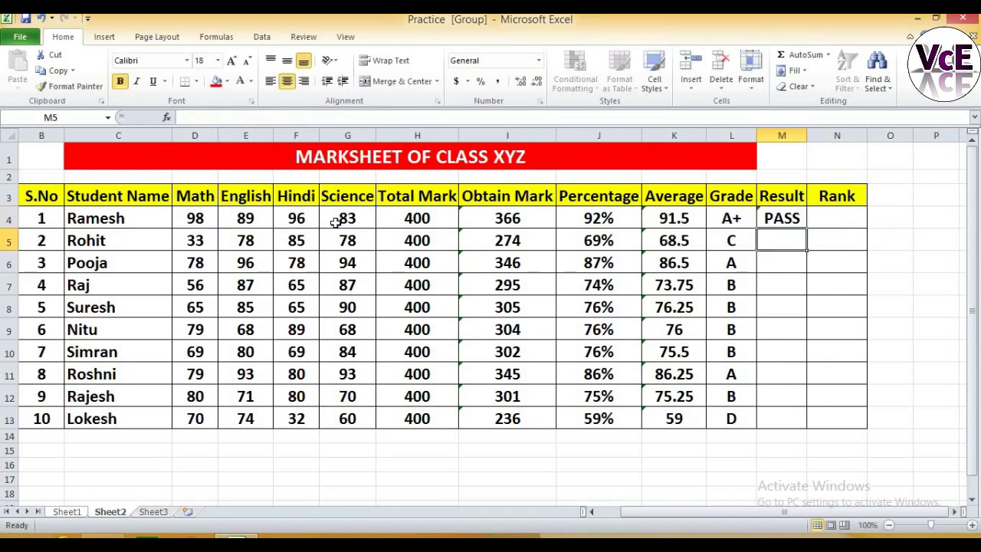
Select the Result cells M4 through M13.
{"action": "key", "text": "Up"}
{"action": "key", "text": "ctrl+Left"}
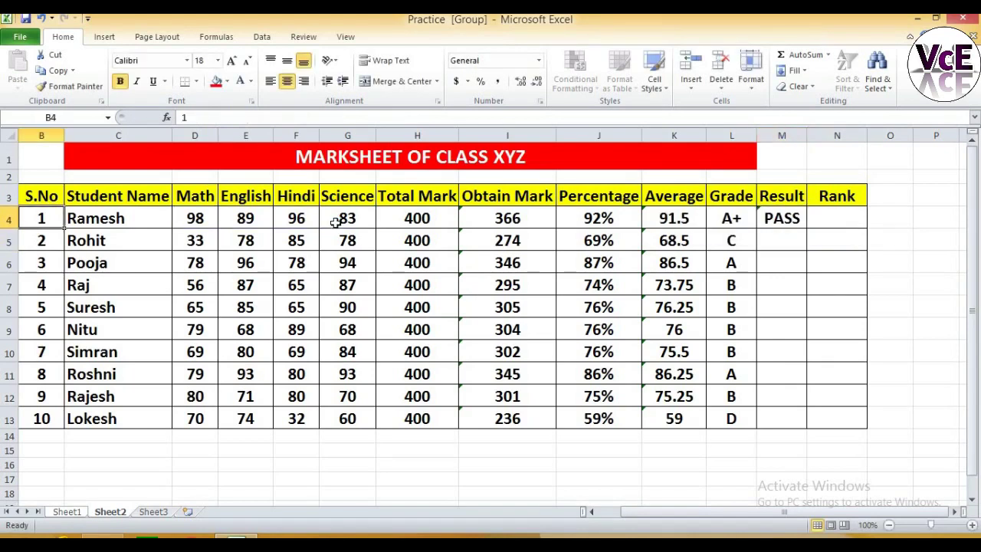
{"action": "key", "text": "Right"}
{"action": "key", "text": "Right"}
{"action": "key", "text": "Right"}
{"action": "key", "text": "Right"}
{"action": "key", "text": "Right"}
{"action": "key", "text": "Right"}
{"action": "key", "text": "Right"}
{"action": "key", "text": "Right"}
{"action": "key", "text": "Right"}
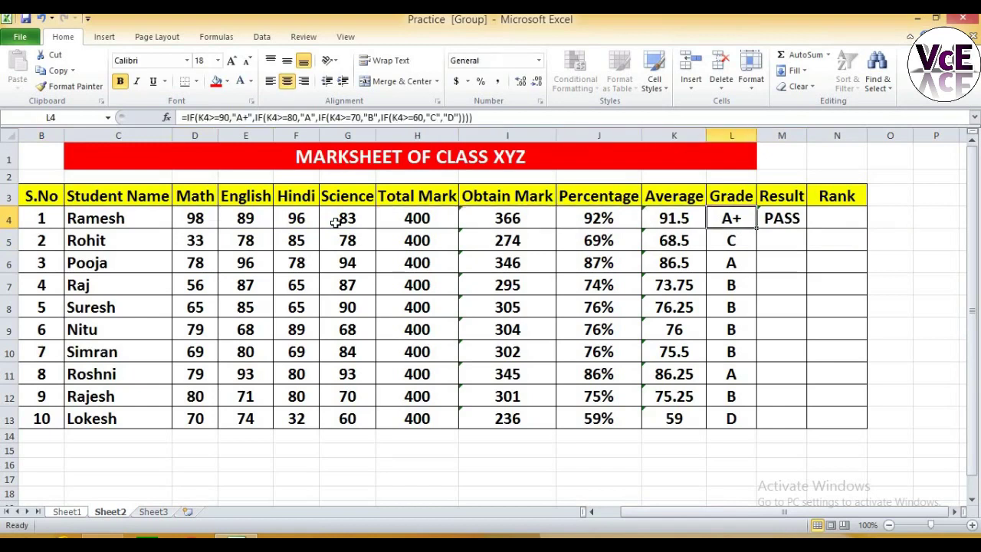
{"action": "key", "text": "ctrl+Down"}
{"action": "key", "text": "Right"}
{"action": "key", "text": "ctrl+shift+Up"}
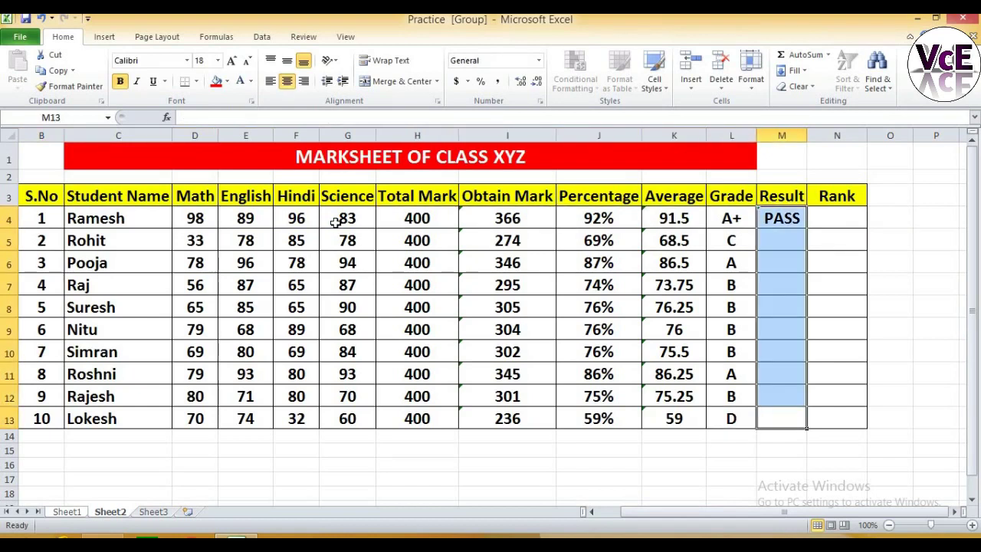
Fill the PASS/FAIL formula down to M13 and verify the FAIL rows (Math 33, Hindi 32).
{"action": "key", "text": "ctrl+d"}
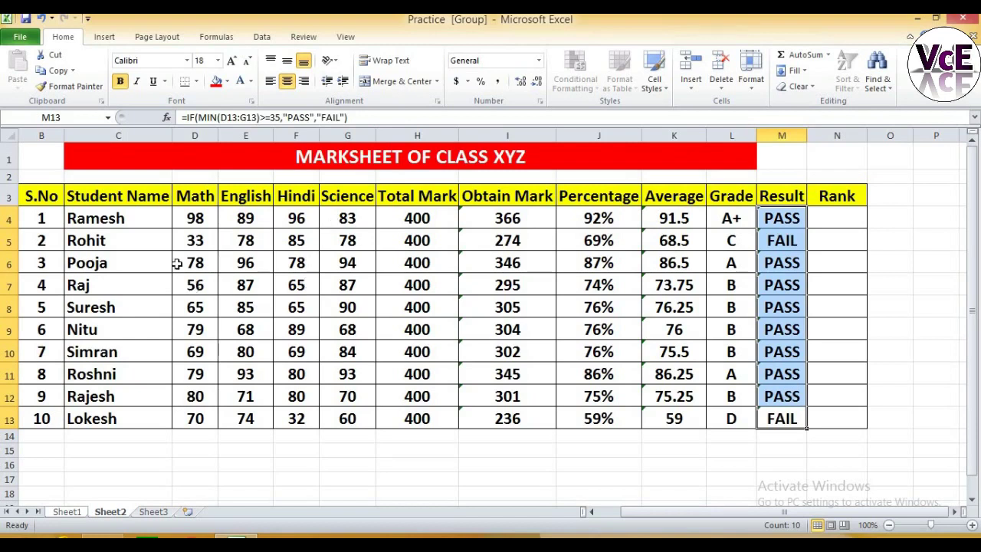
{"action": "left_click", "coordinate": [116, 241]}
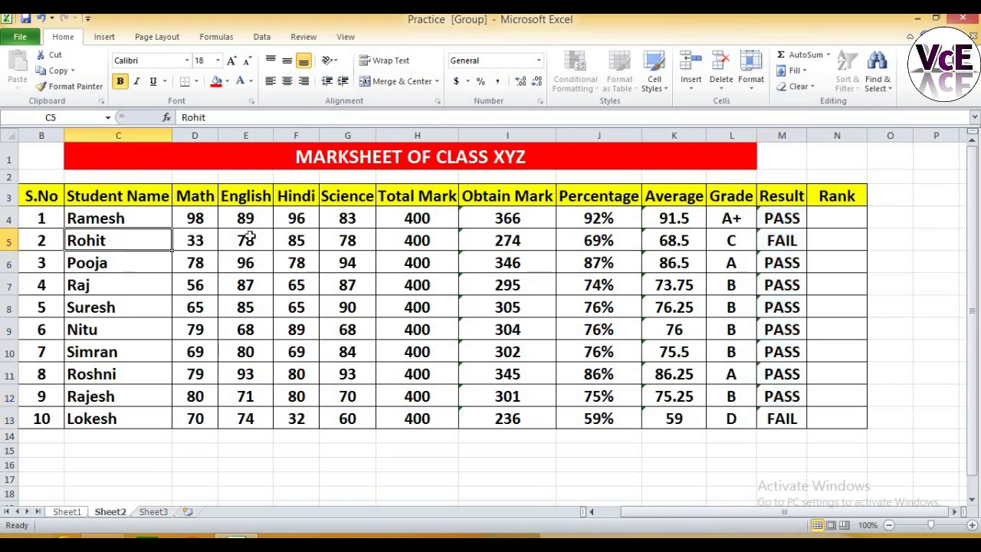
{"action": "left_click", "coordinate": [196, 241]}
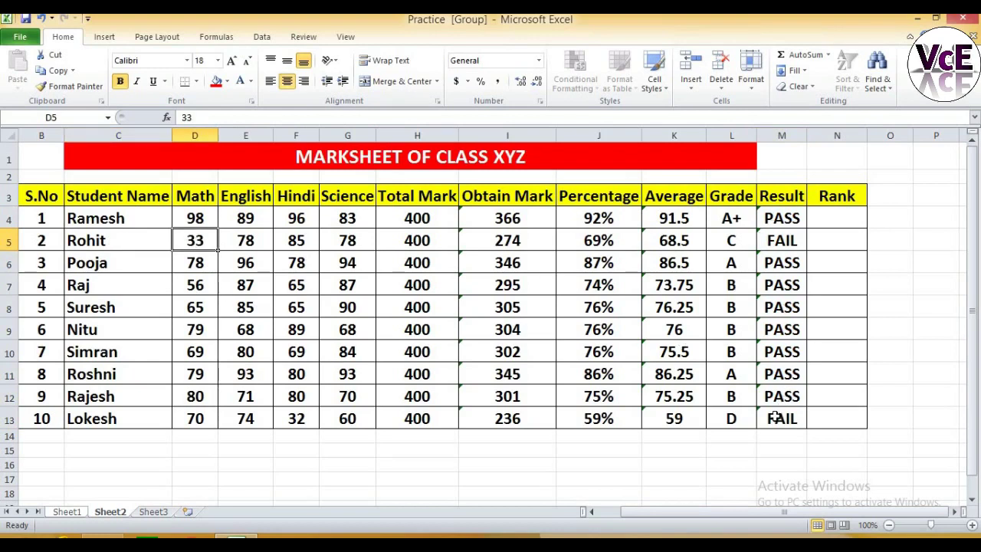
{"action": "left_click", "coordinate": [776, 418]}
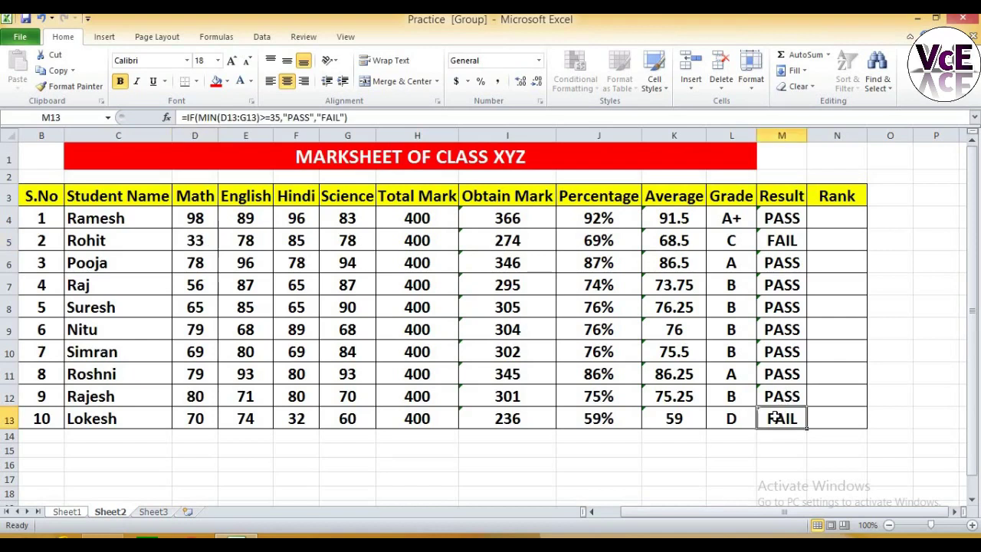
{"action": "left_click", "coordinate": [296, 416]}
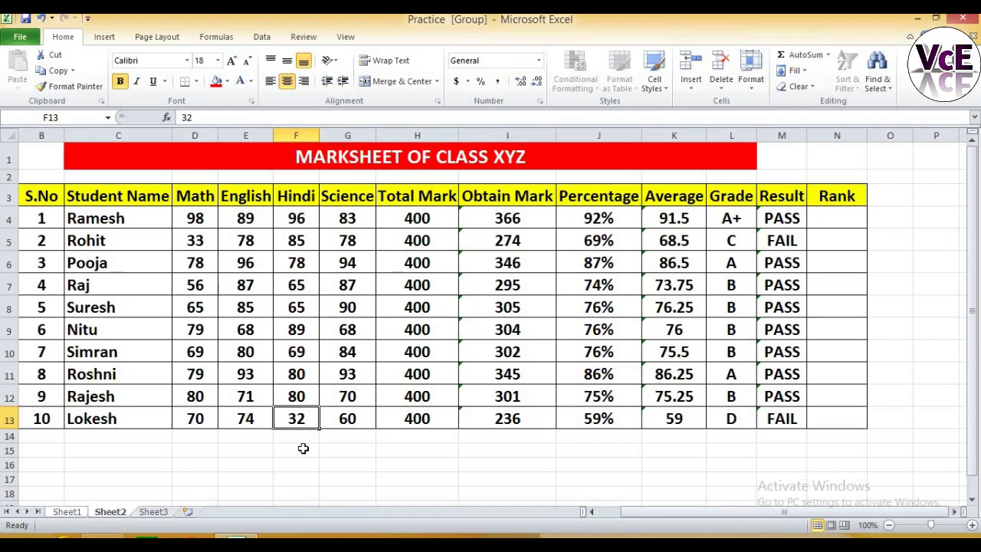
{"action": "left_click", "coordinate": [819, 215]}
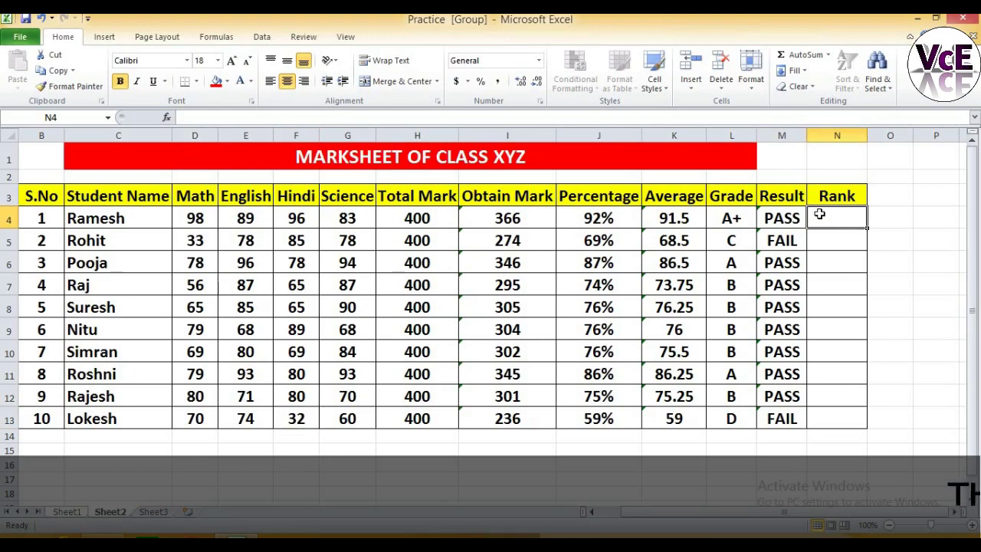
Type =RANK(K4,K4:K13,0) in N4 for the first student's rank.
{"action": "type", "text": "="}
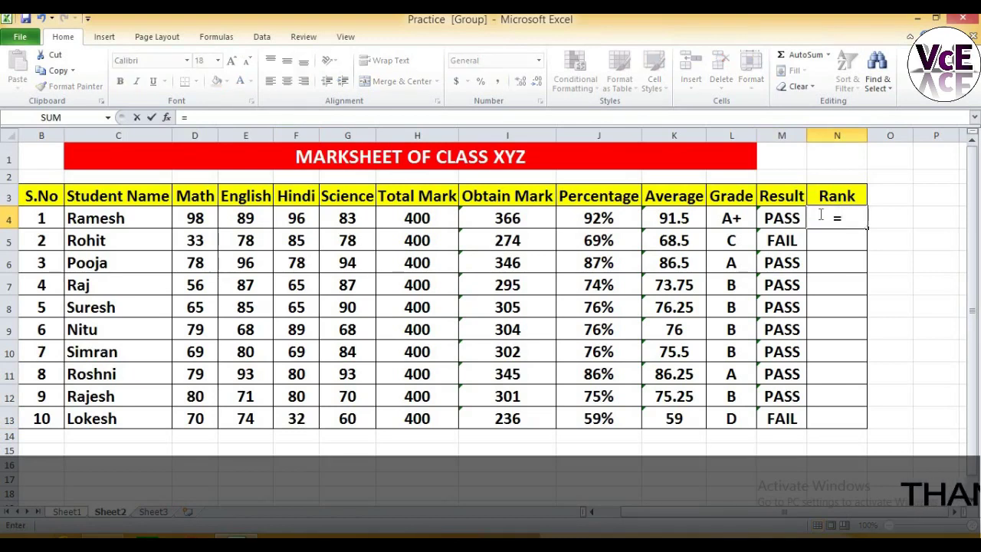
{"action": "type", "text": "RANK"}
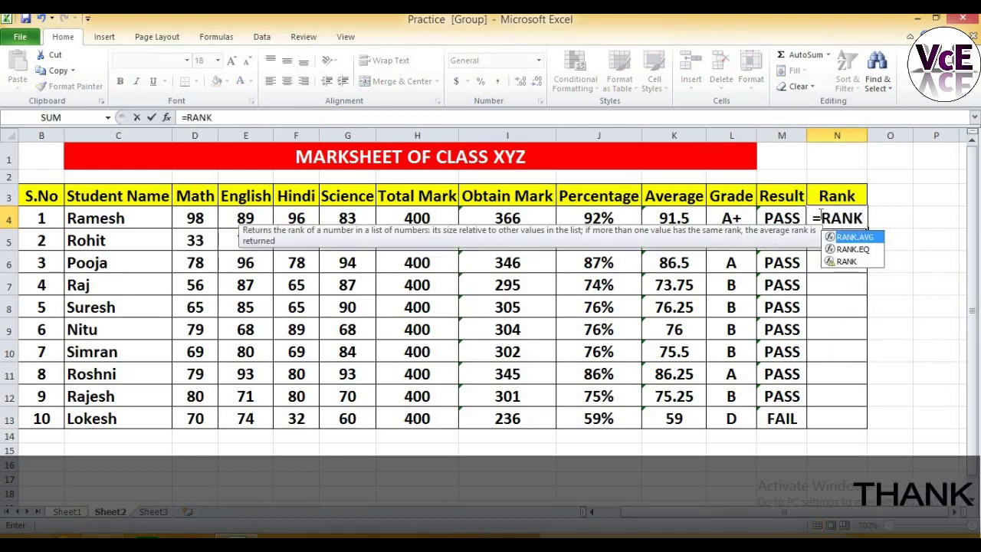
{"action": "key", "text": "Tab"}
{"action": "key", "text": "BackSpace"}
{"action": "key", "text": "BackSpace"}
{"action": "key", "text": "BackSpace"}
{"action": "key", "text": "BackSpace"}
{"action": "key", "text": "BackSpace"}
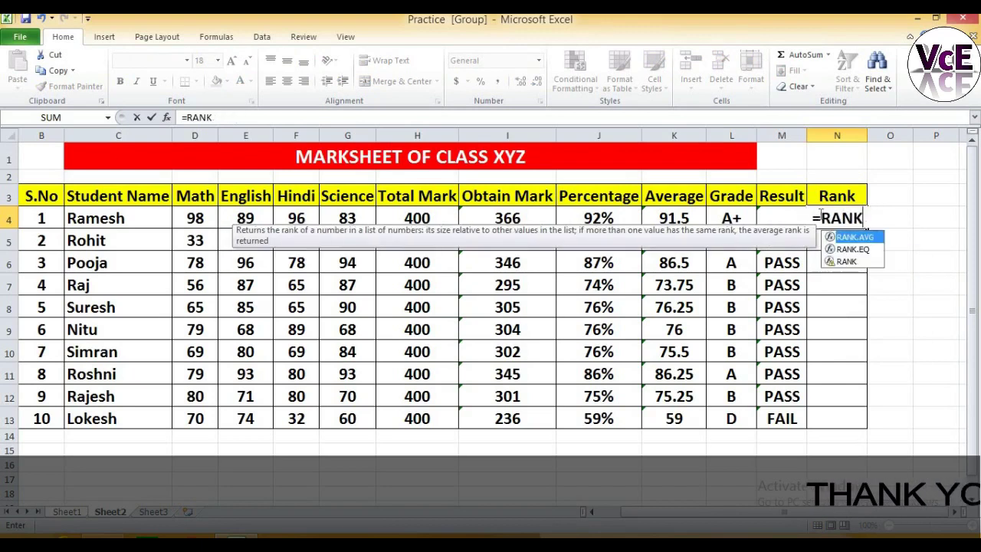
{"action": "type", "text": "("}
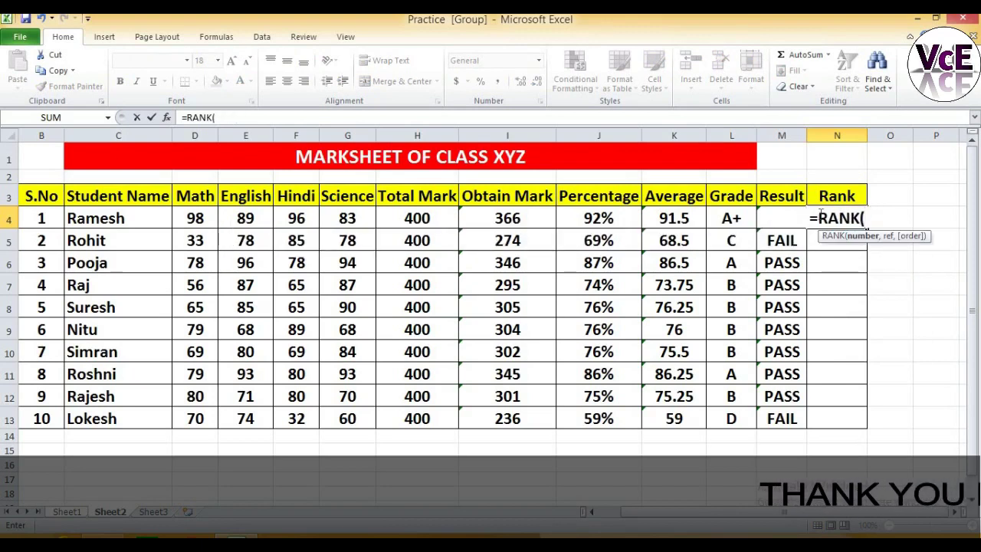
{"action": "left_click", "coordinate": [694, 221]}
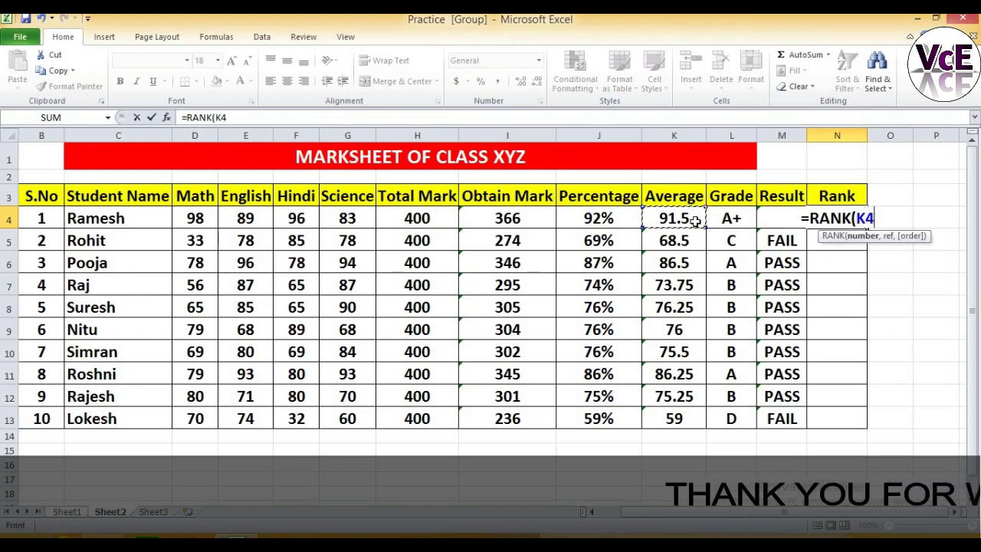
{"action": "type", "text": ","}
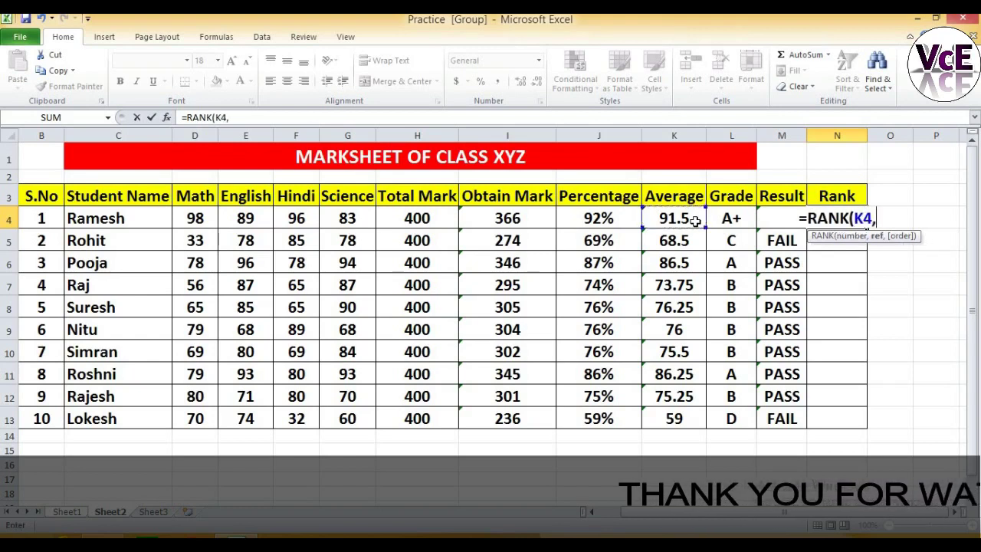
{"action": "left_click", "coordinate": [692, 221]}
{"action": "left_click_drag", "start_coordinate": [692, 253], "coordinate": [692, 416]}
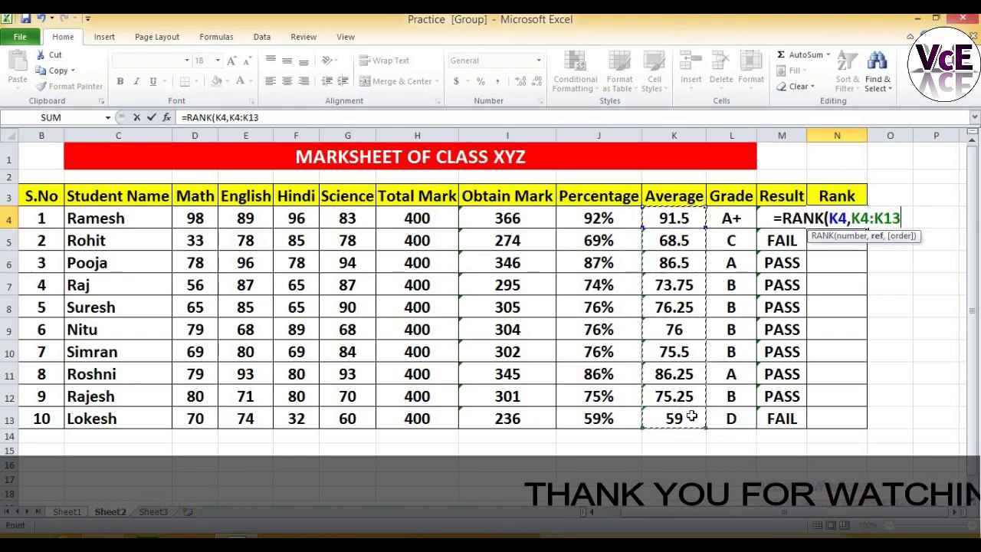
{"action": "type", "text": ",0)"}
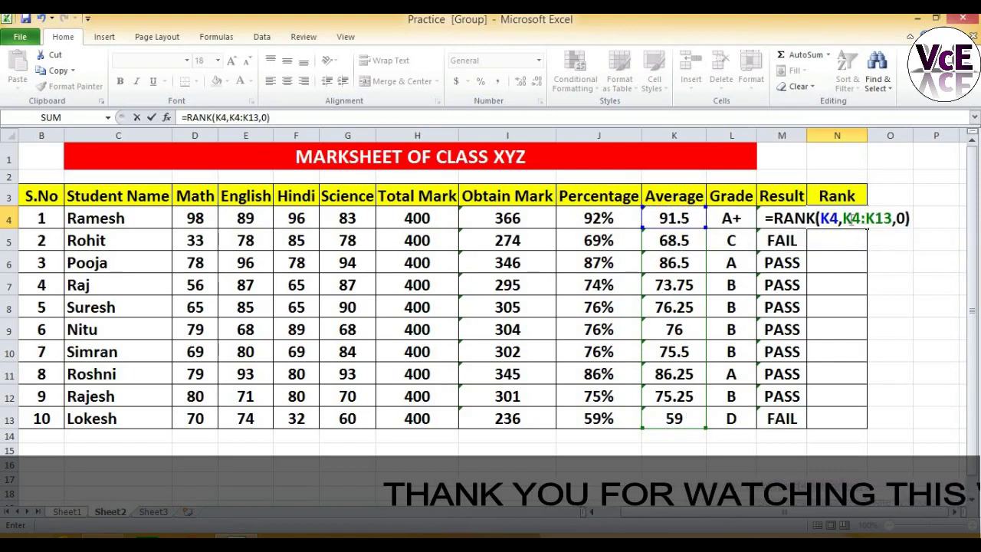
Lock the rank range as $K$4:$K$13 with F4 and commit the formula.
{"action": "left_click", "coordinate": [852, 218]}
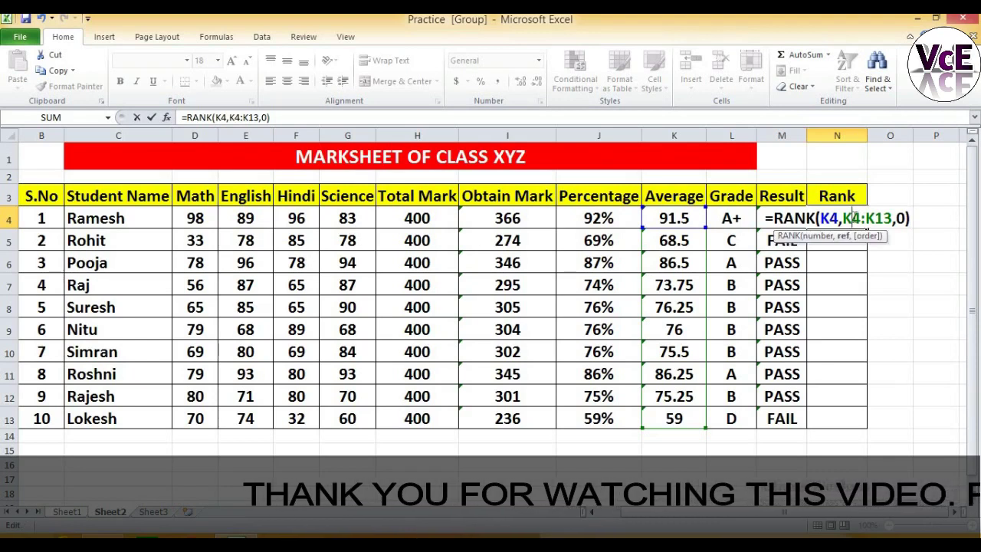
{"action": "key", "text": "F4"}
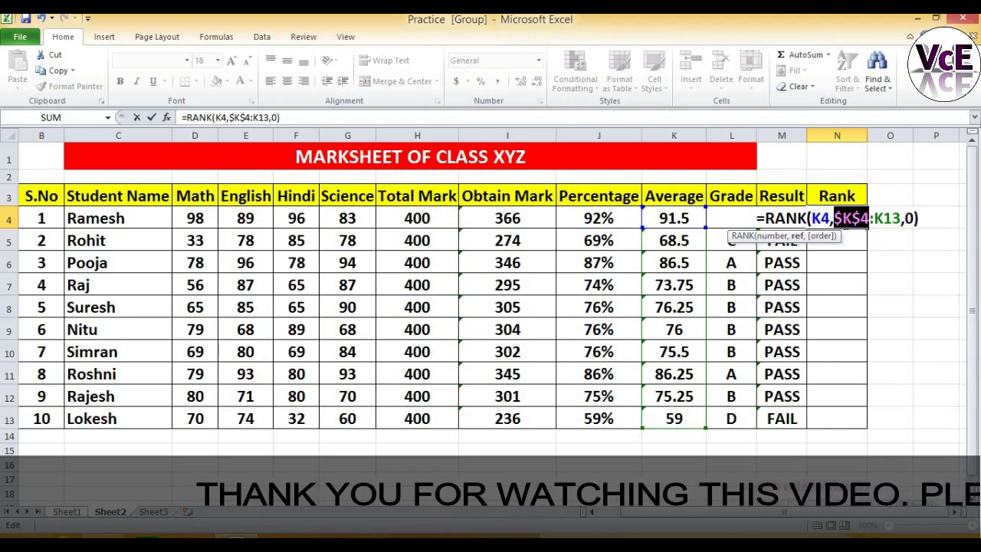
{"action": "left_click", "coordinate": [887, 218]}
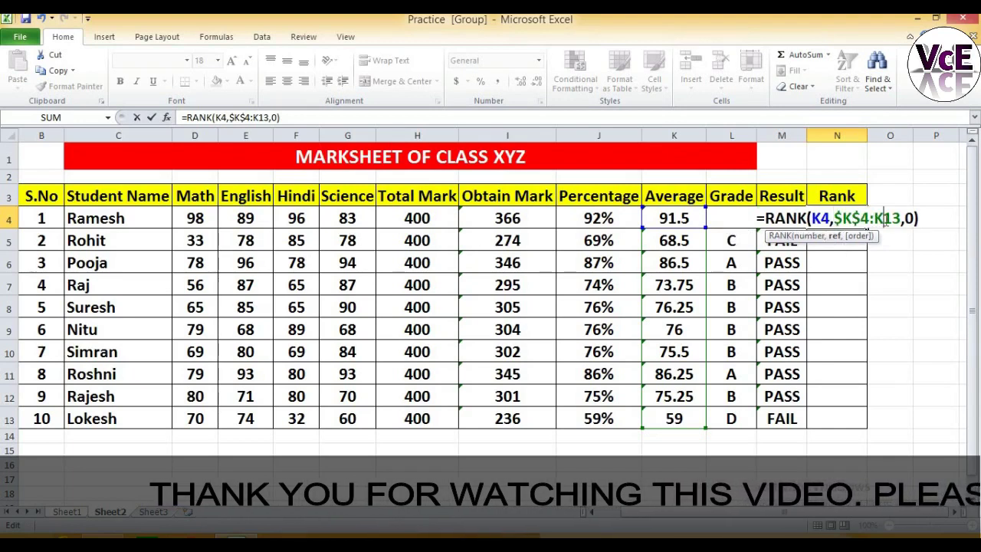
{"action": "key", "text": "F4"}
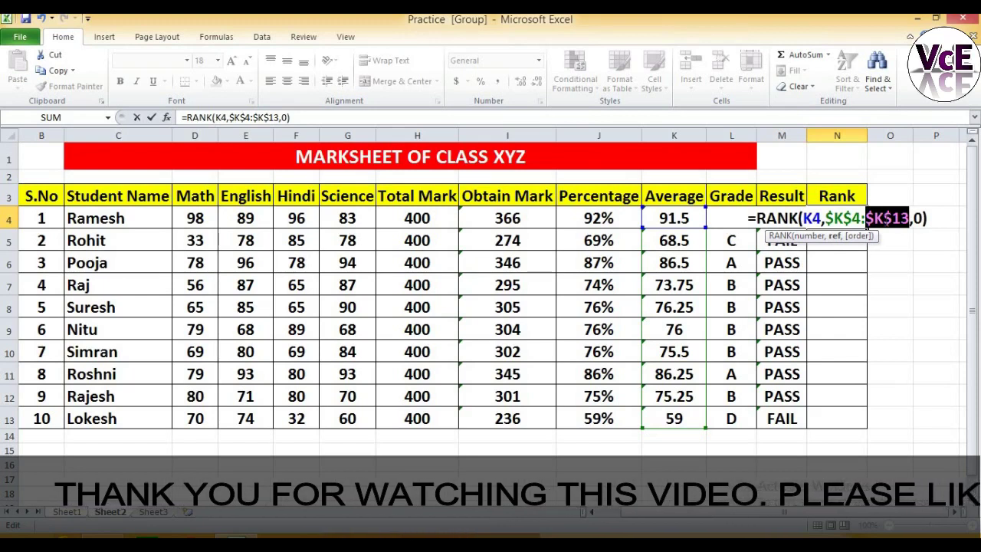
{"action": "key", "text": "Return"}
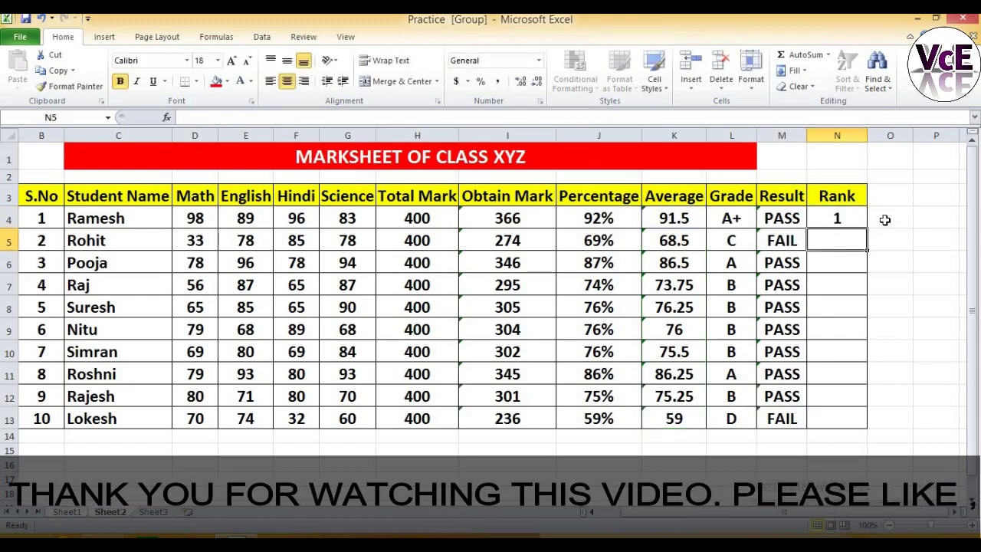
{"action": "key", "text": "Up"}
{"action": "key", "text": "Left"}
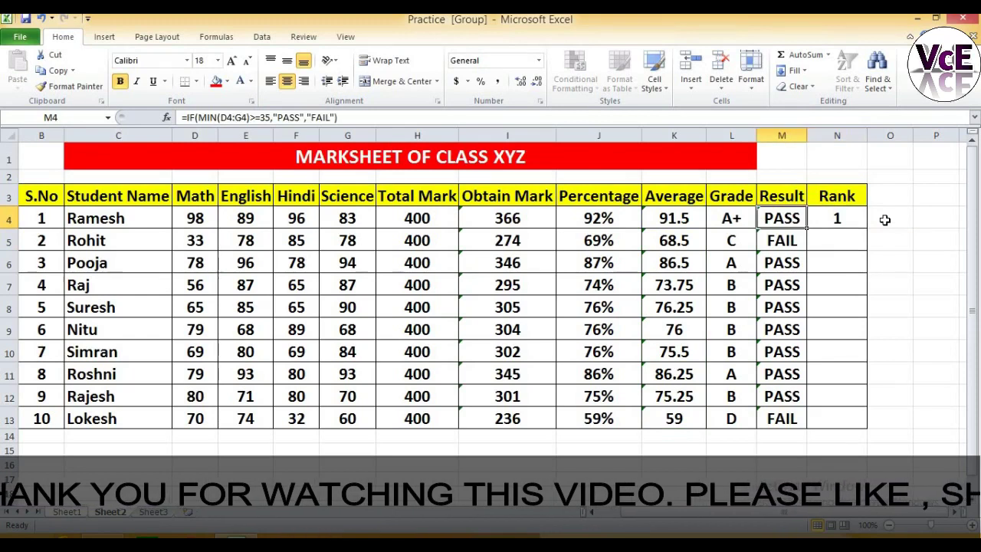
Fill the RANK formula down the Rank column N4:N13 to rank the ten students by Average.
{"action": "key", "text": "ctrl+Down"}
{"action": "key", "text": "Right"}
{"action": "key", "text": "ctrl+shift+Up"}
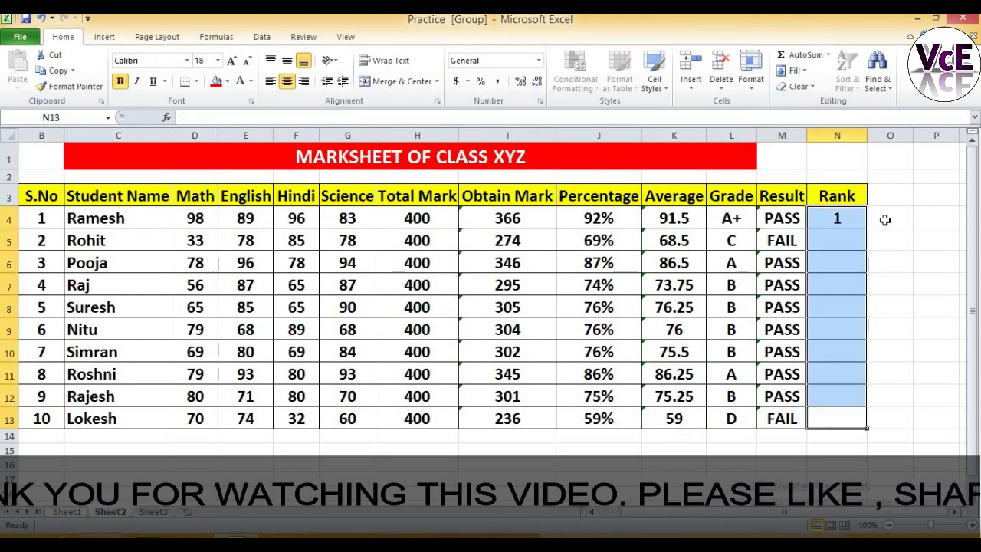
{"action": "key", "text": "ctrl+d"}
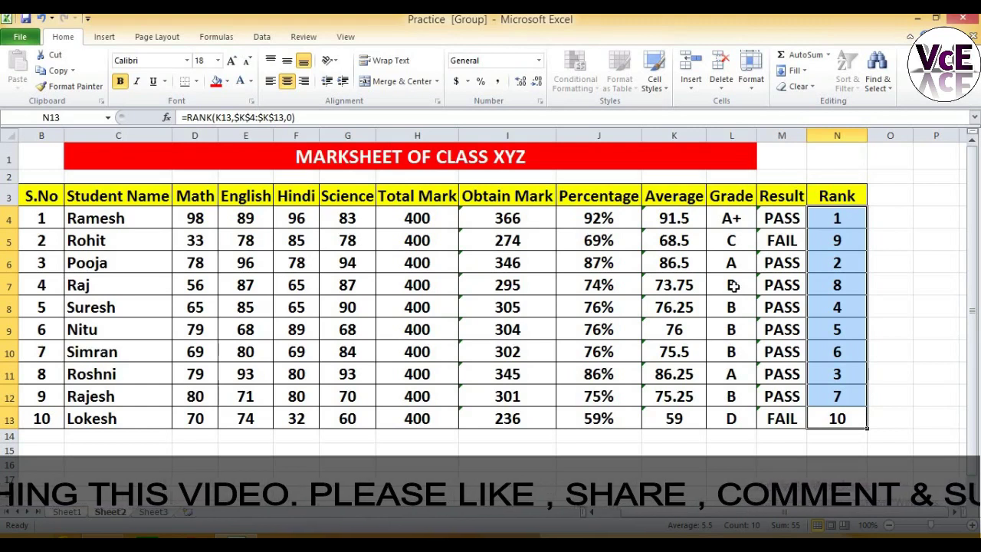
{"action": "left_click", "coordinate": [732, 287]}
{"action": "left_click", "coordinate": [824, 287]}
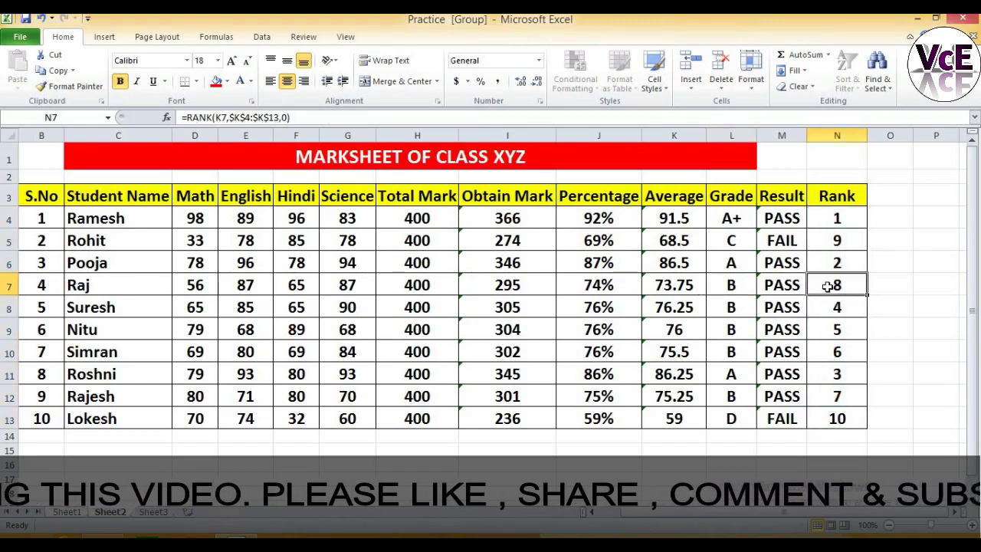
{"action": "left_click", "coordinate": [723, 301]}
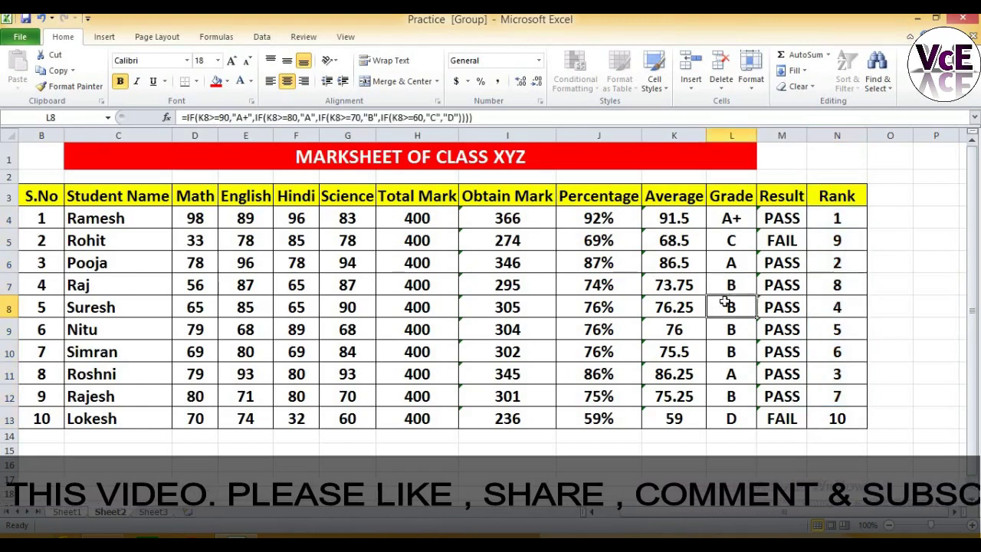
{"action": "left_click", "coordinate": [832, 306]}
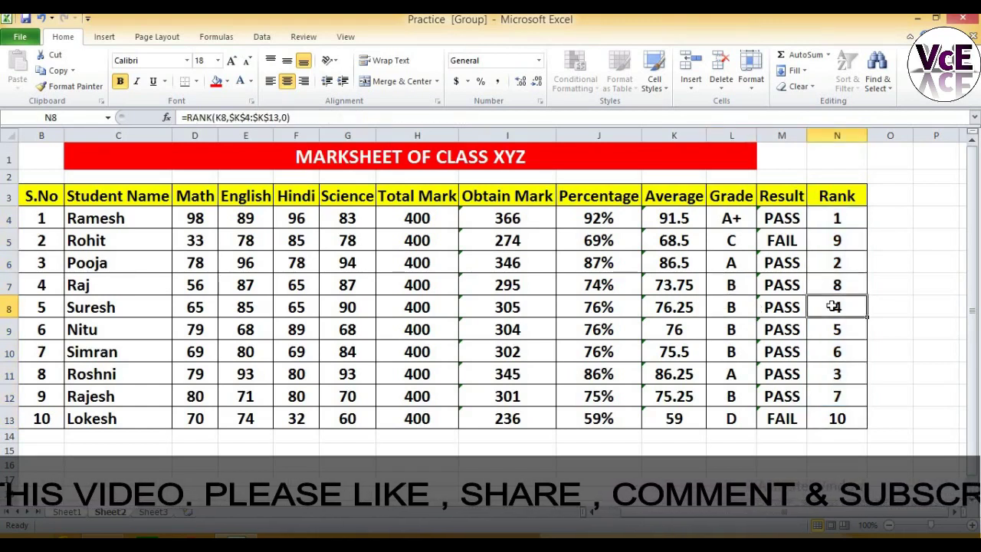
{"action": "left_click", "coordinate": [684, 328]}
{"action": "left_click", "coordinate": [834, 335]}
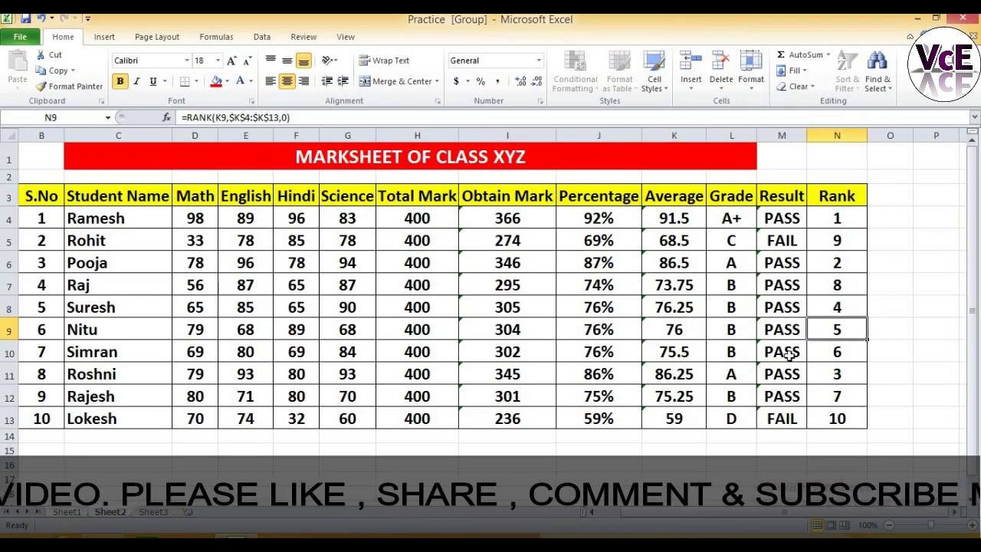
{"action": "left_click", "coordinate": [669, 351]}
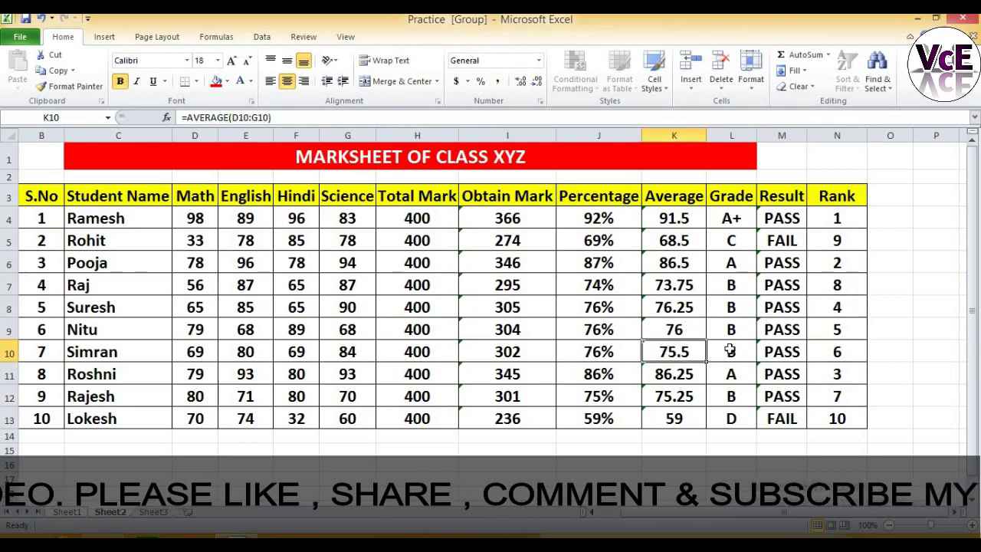
{"action": "left_click", "coordinate": [838, 349]}
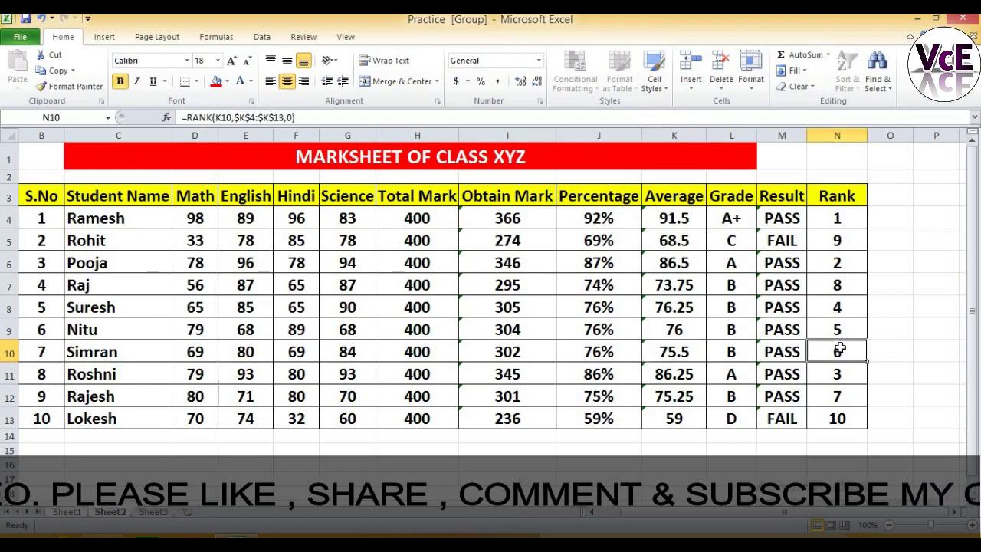
{"action": "left_click", "coordinate": [668, 396]}
{"action": "left_click", "coordinate": [849, 395]}
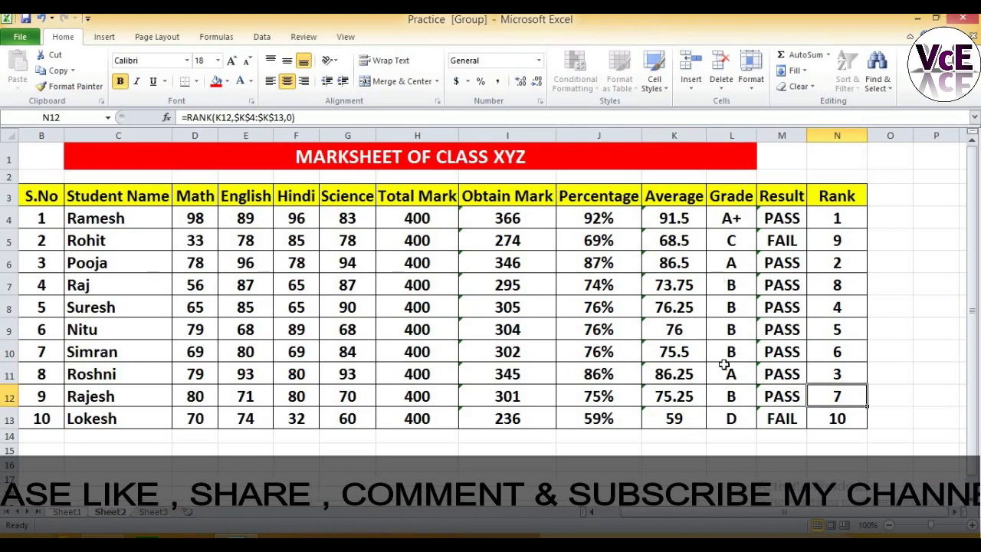